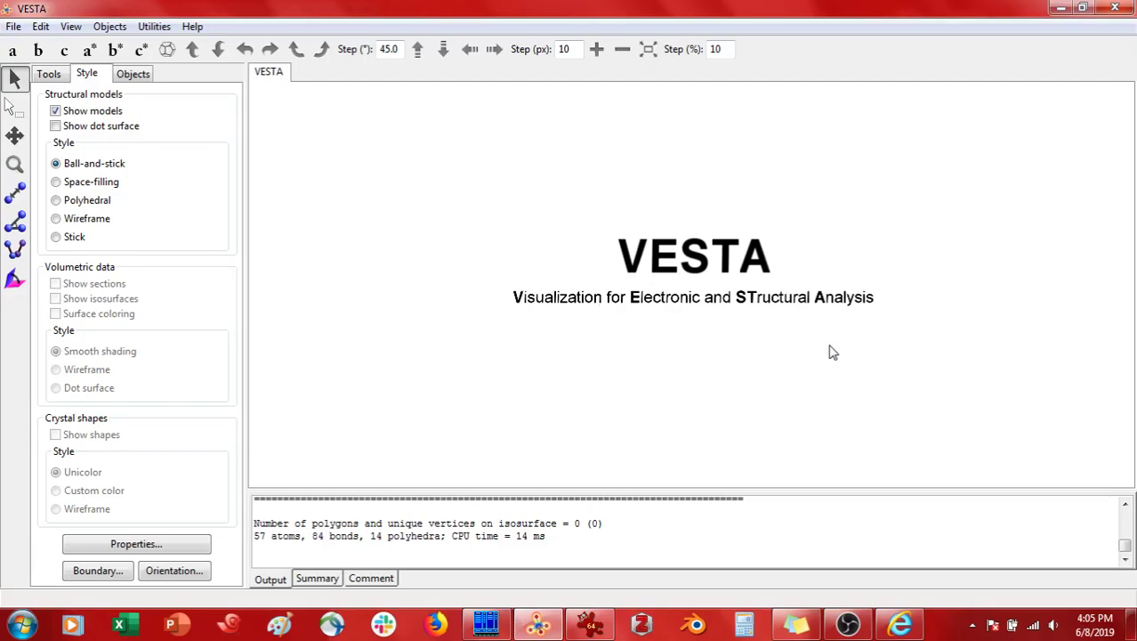
Step: Open NaCl.vasp in VESTA and rotate the rock-salt cell into a tilted 3D view
key(ctrl+o)
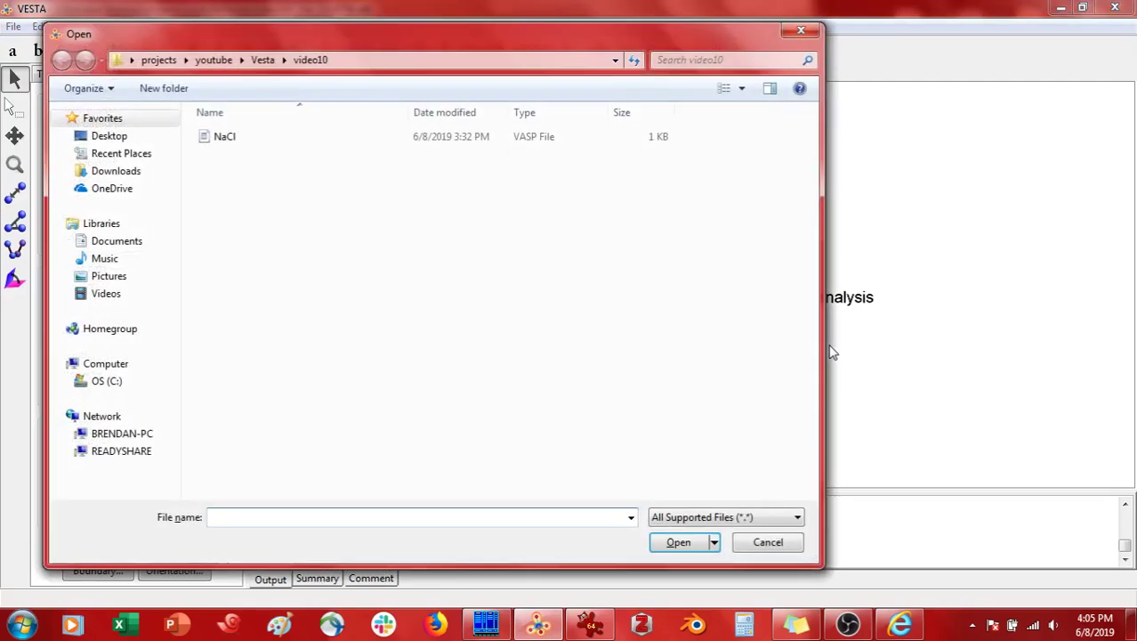
double_click(226, 138)
drag(786, 325, 704, 307)
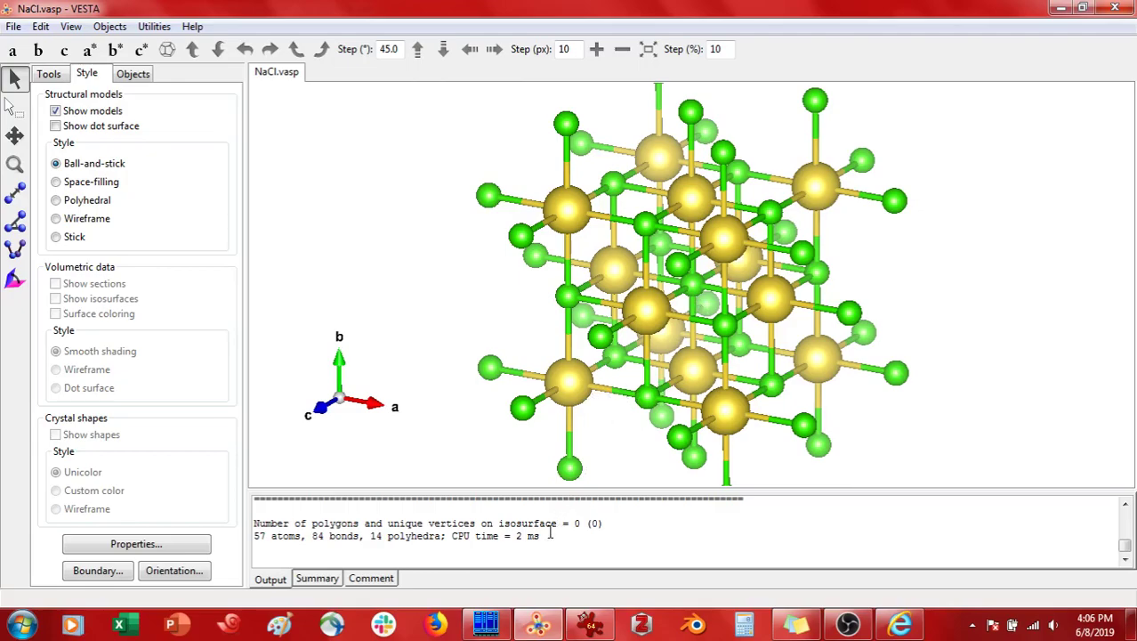
Step: Open NaCl.vasp in Far Manager's editor and look over the lattice vector lines
mouse_move(486, 627)
click(491, 581)
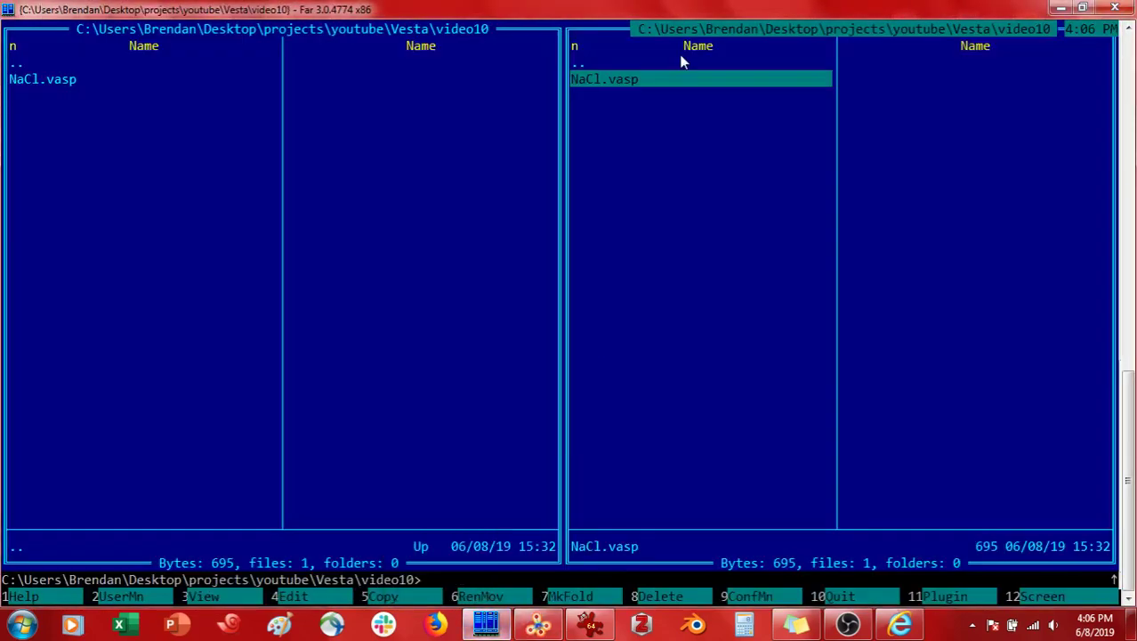
key(F4)
key(Up)
key(Up)
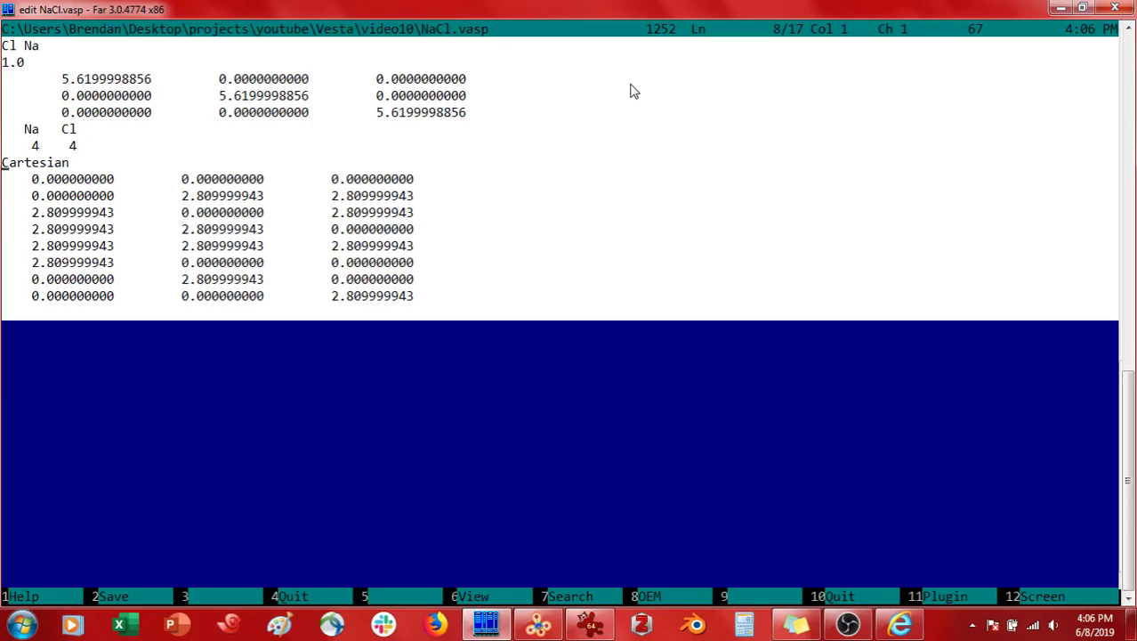
key(Up)
key(Up)
key(Up)
key(Down)
key(Down)
key(Down)
key(Down)
key(Down)
click(630, 89)
key(Right)
Step: Move through the element, atom-count and first coordinate lines of the file
click(32, 144)
text(4)
click(32, 151)
click(11, 183)
key(Right)
key(Right)
key(Down)
key(Right)
key(Right)
key(Right)
key(Right)
key(Up)
key(Down)
key(Down)
key(Left)
key(Down)
key(Left)
key(Left)
key(Left)
key(Left)
Step: Temporarily split the eight coordinate rows into two groups of four, then remove the blank line
key(shift+Down)
key(shift+Down)
key(shift+Down)
key(shift+Down)
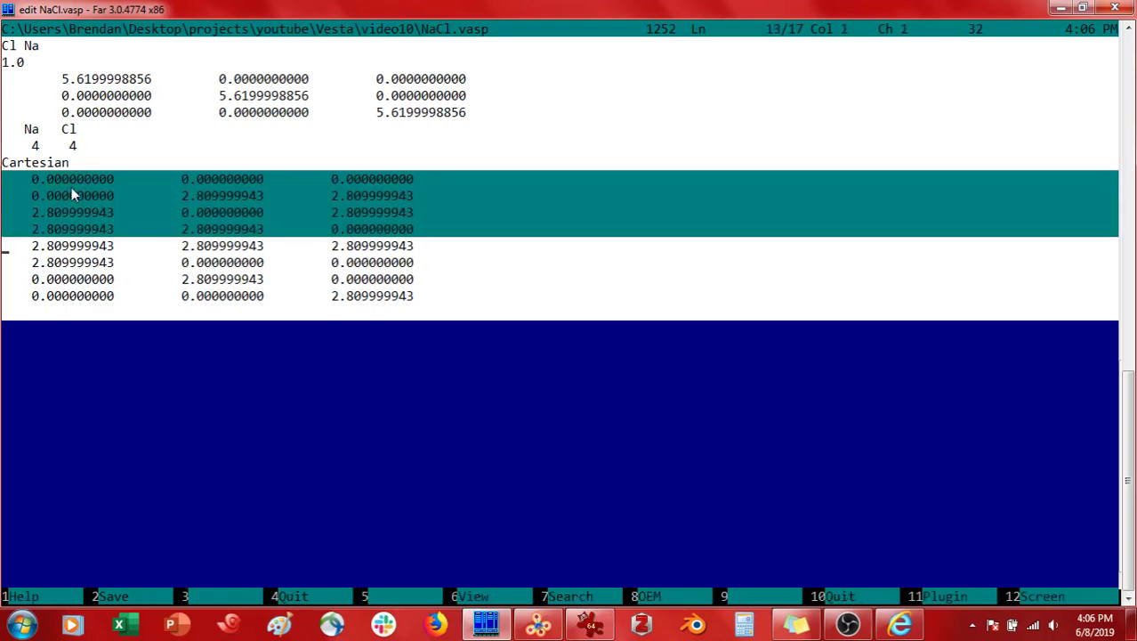
key(Left)
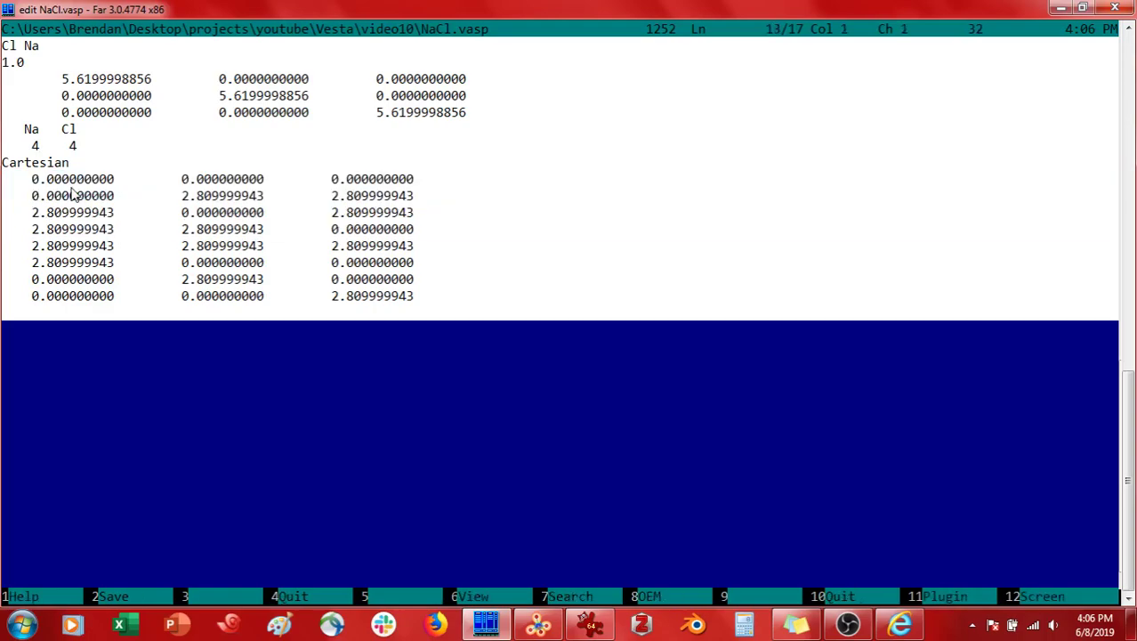
key(Return)
key(shift+Down)
key(shift+Down)
key(shift+Down)
key(shift+Down)
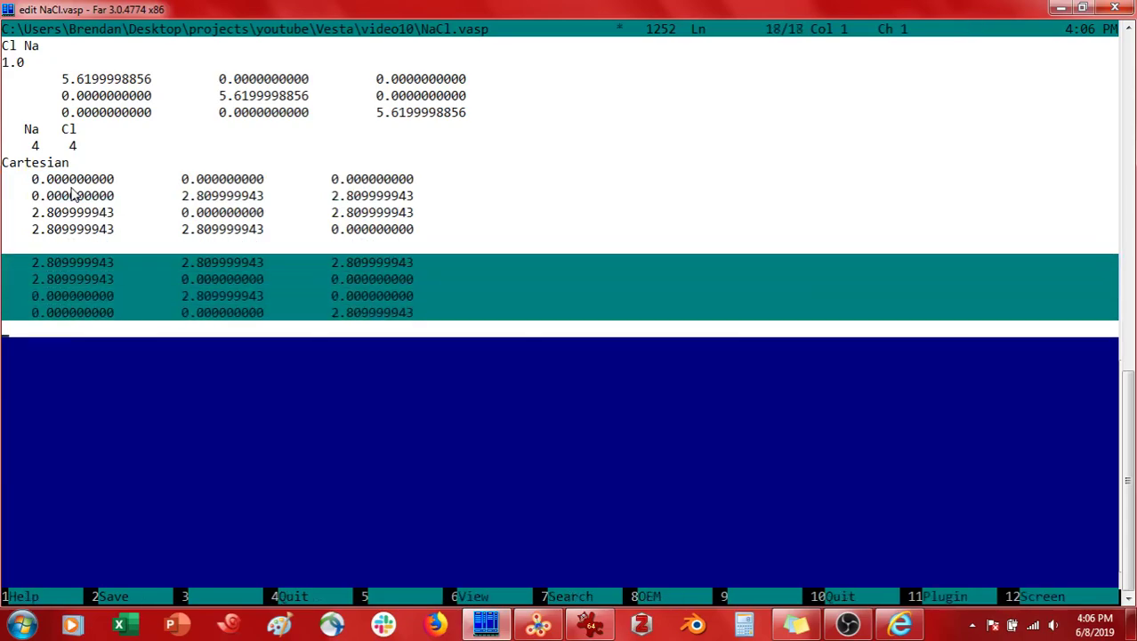
key(Up)
key(Up)
Step: Change the element line from 'Na Cl' to 'Cl Na'
key(Up)
key(Up)
key(shift+Up)
key(Delete)
key(Up)
key(Up)
key(Up)
key(Up)
key(Up)
key(Up)
key(Right)
key(Right)
key(Right)
key(Delete)
key(Delete)
text(Cl)
key(Right)
key(Right)
key(Right)
key(Delete)
key(Delete)
text(Na)
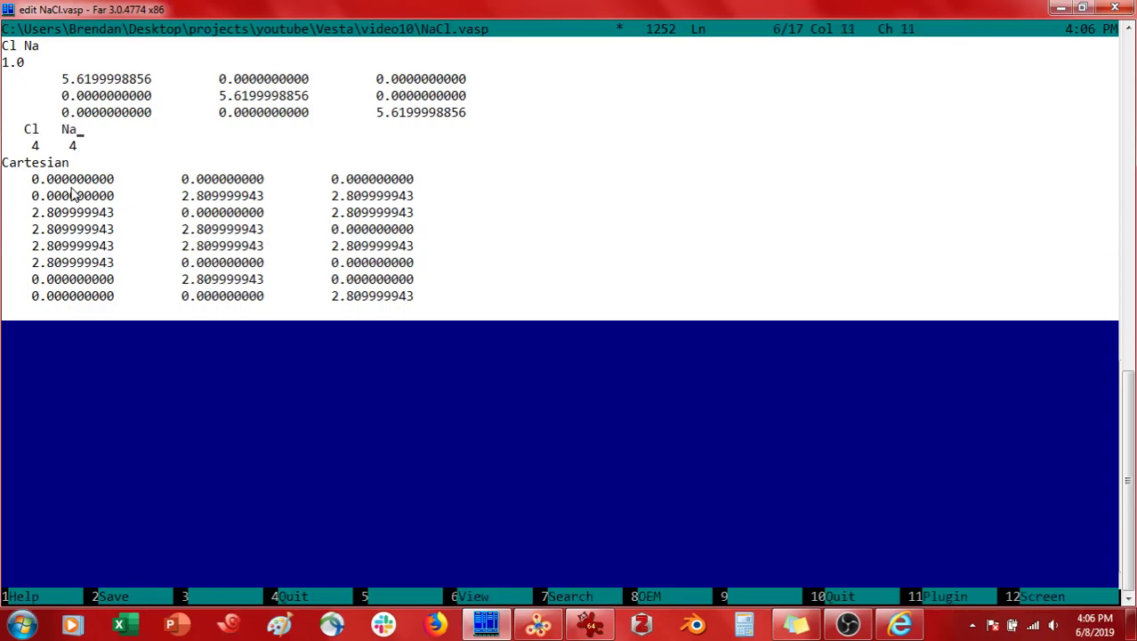
Step: Back in VESTA, rotate the structure slightly and inspect one Cl atom's label and position
mouse_move(552, 623)
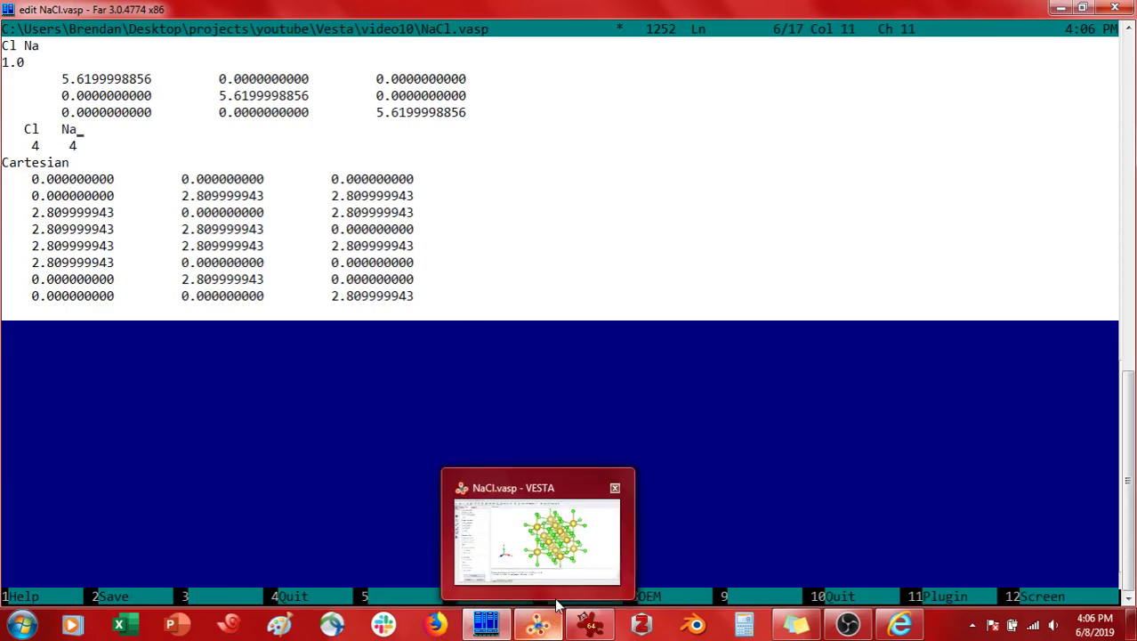
click(559, 550)
drag(680, 363, 685, 365)
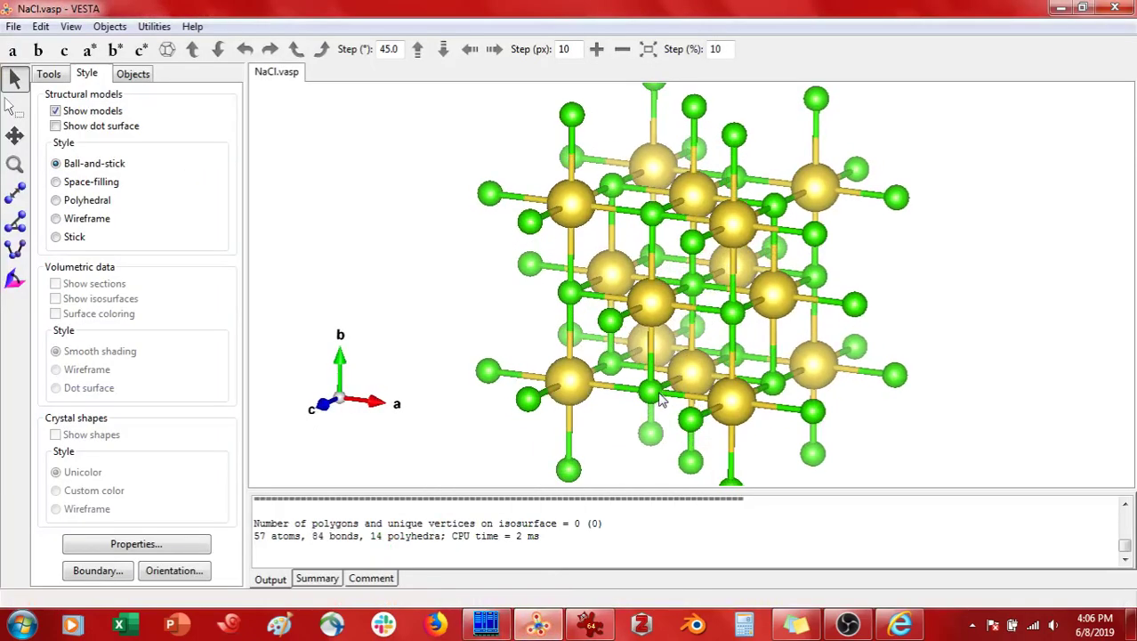
click(655, 397)
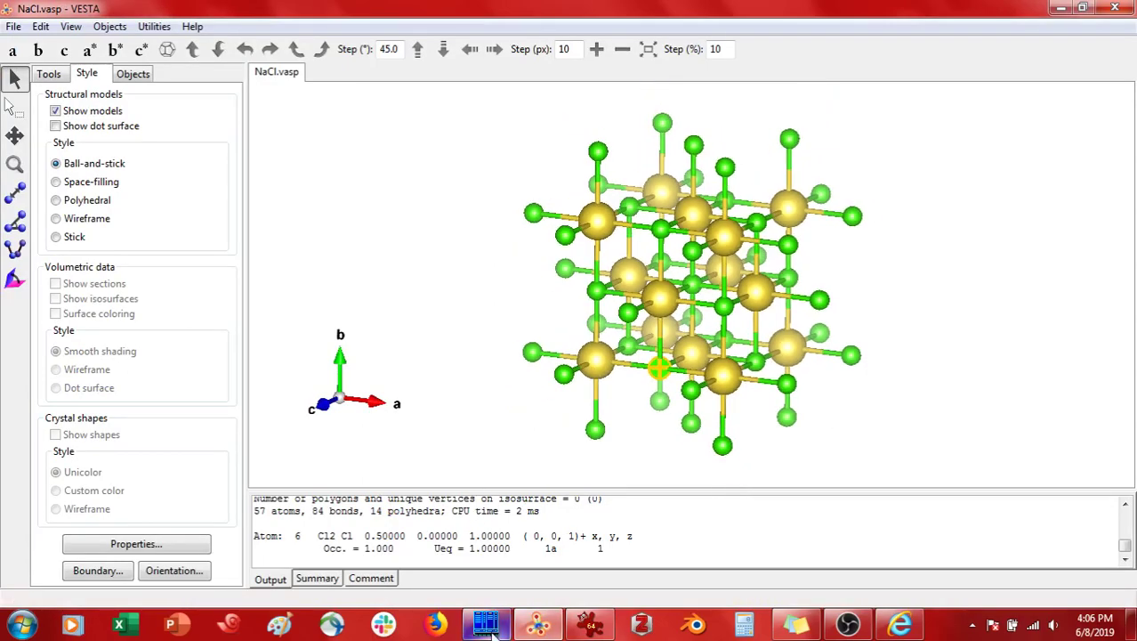
Step: Save the edited NaCl.vasp in Far Manager and close the editor
click(486, 623)
click(227, 213)
key(F2)
key(F10)
Step: Reopen the edited NaCl.vasp in a new VESTA tab and tilt the structure
click(544, 626)
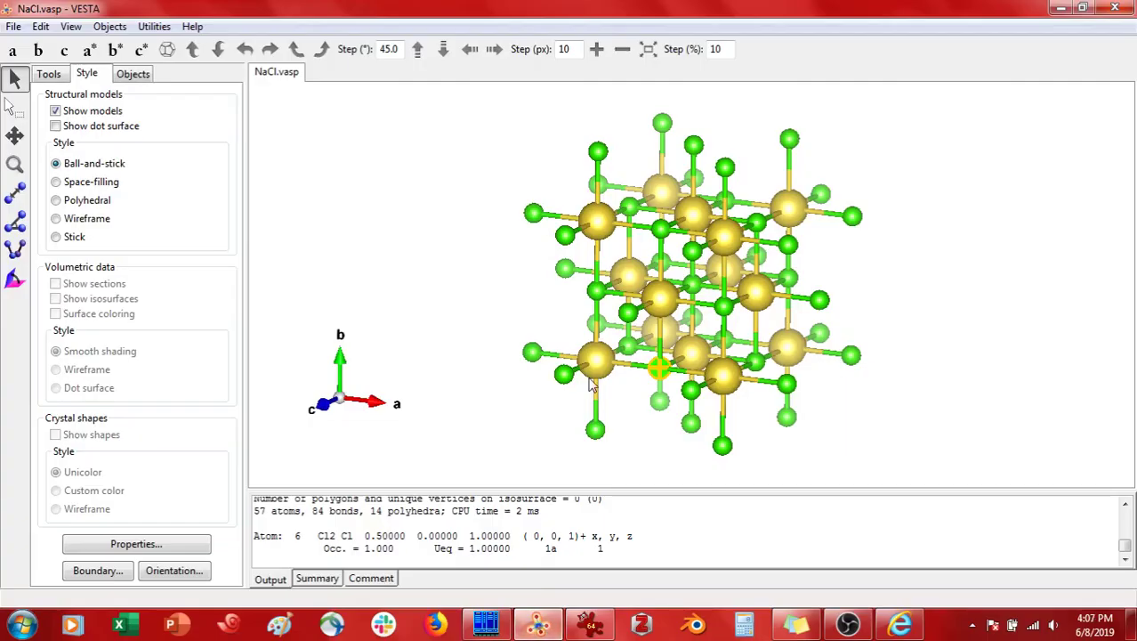
key(ctrl+o)
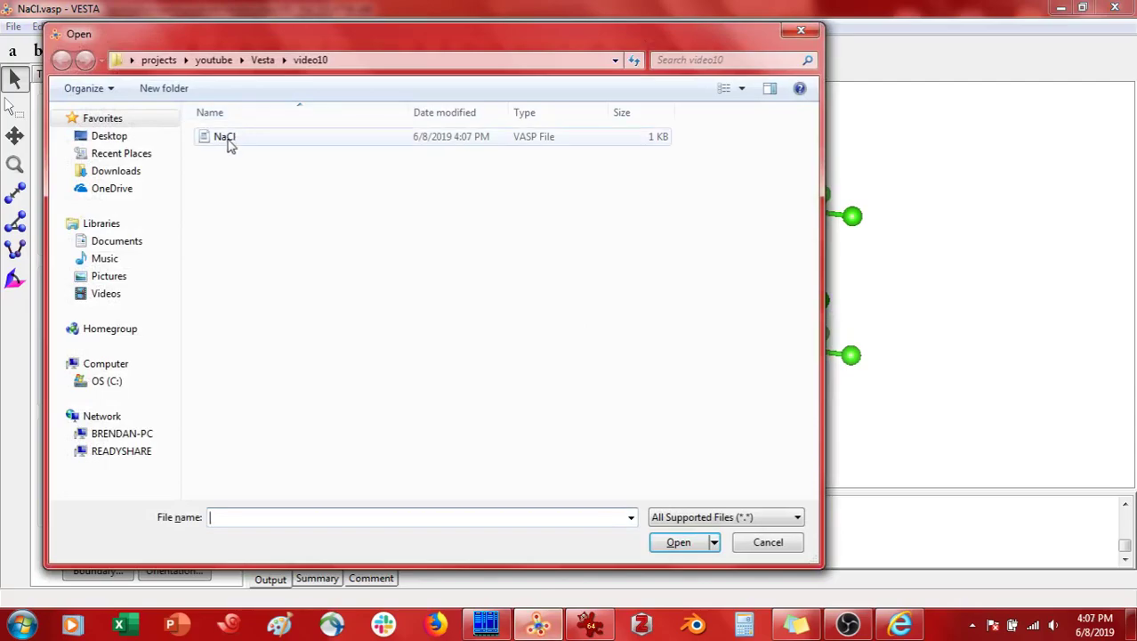
click(228, 143)
double_click(228, 142)
drag(587, 317, 653, 369)
Step: Launch Snipping Tool and capture a snip of the crystal structure
click(21, 624)
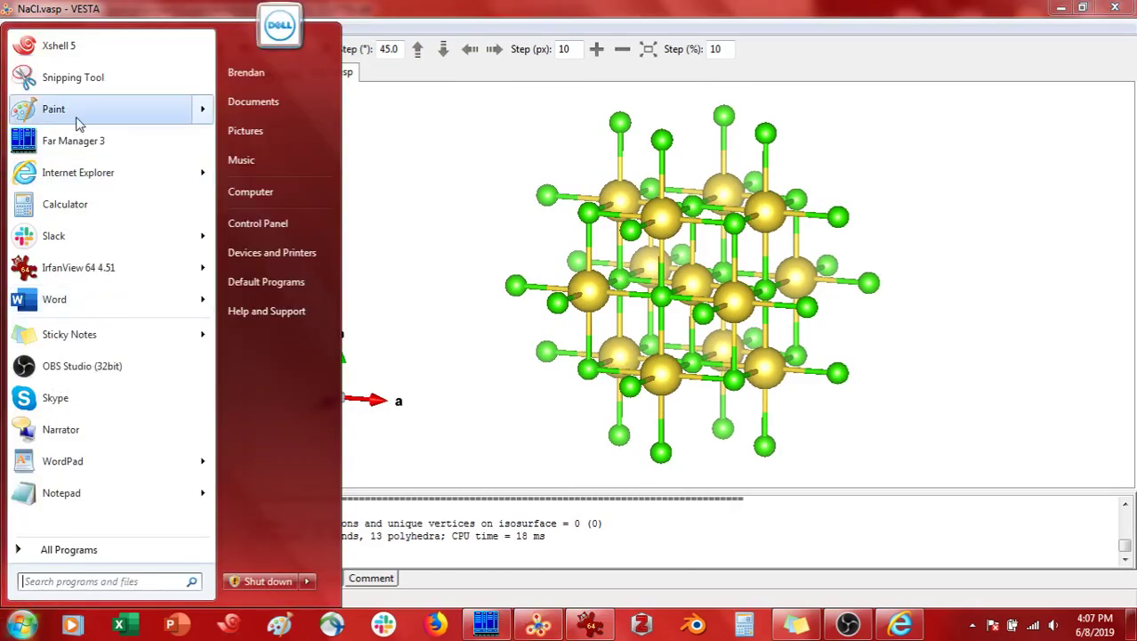
click(73, 79)
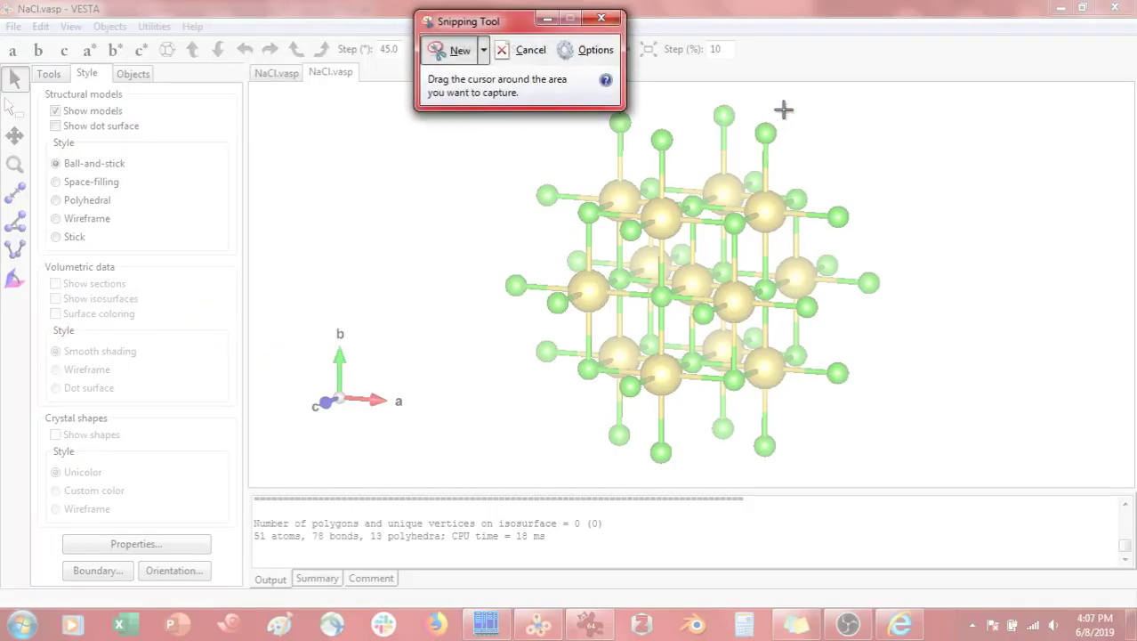
drag(895, 102, 505, 462)
click(281, 75)
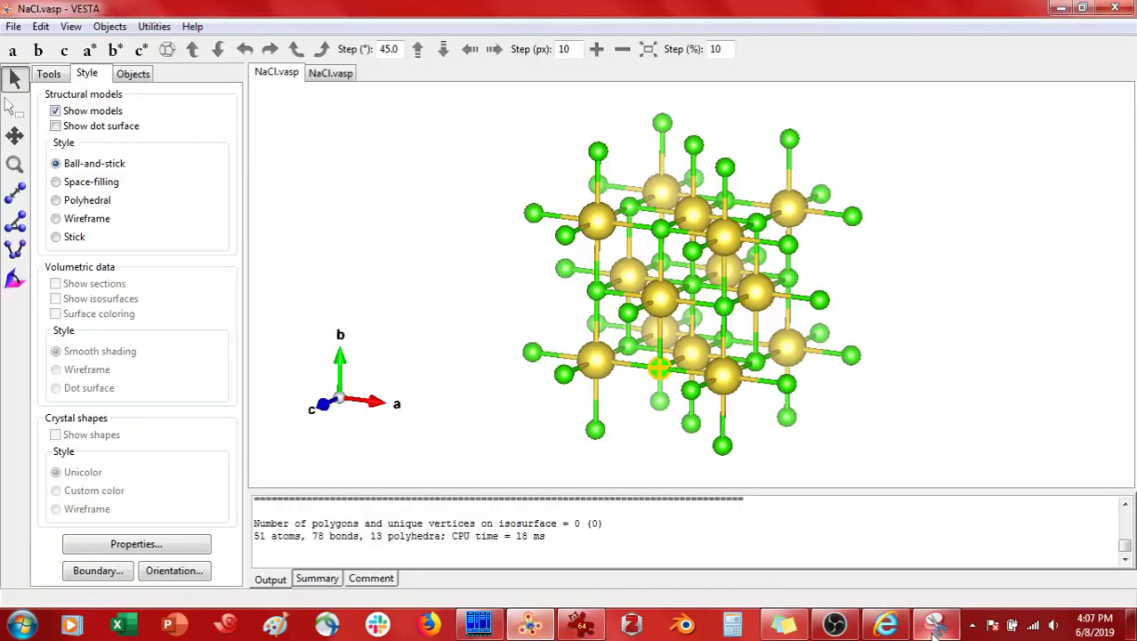
Step: Move the snip window to the left and rotate the VESTA crystal beside it
mouse_move(934, 627)
click(936, 545)
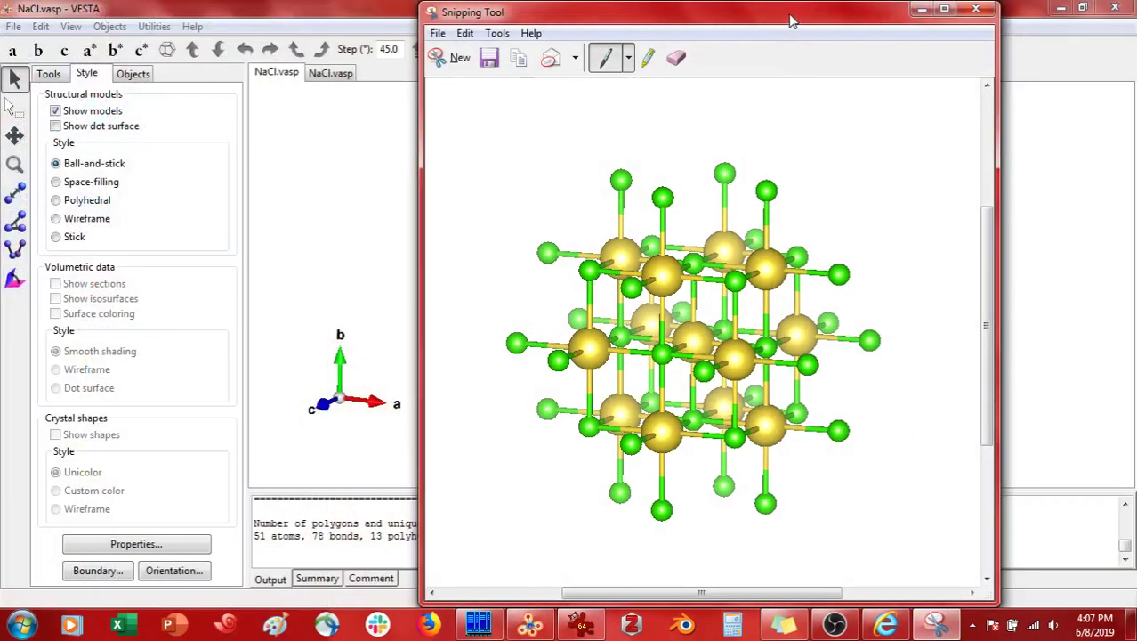
drag(793, 18, 376, 17)
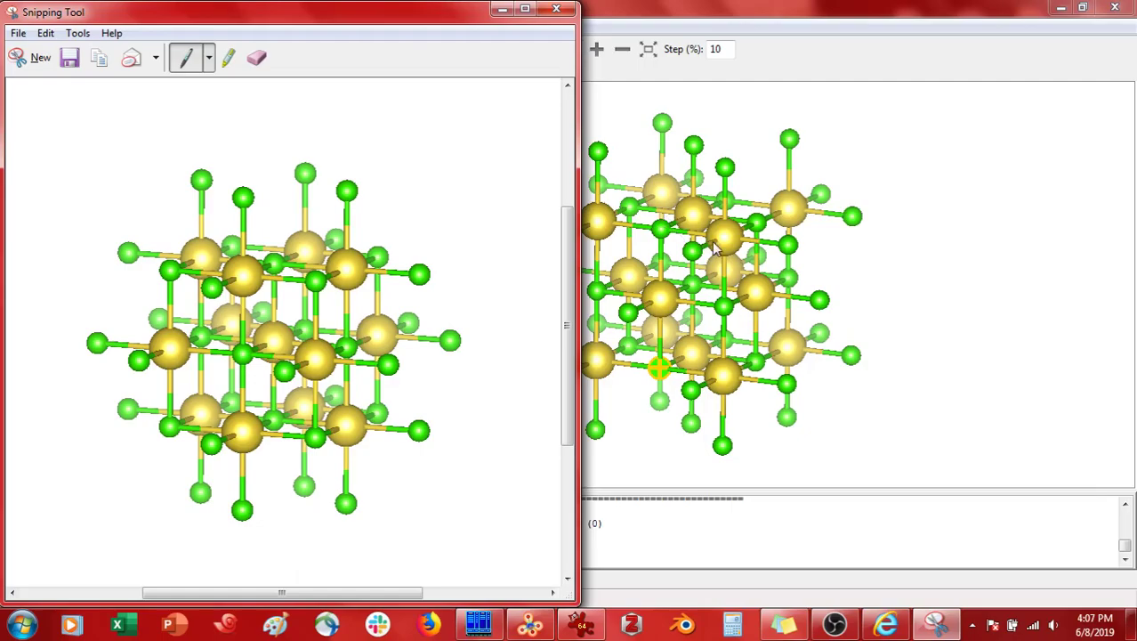
click(730, 258)
drag(729, 258, 735, 287)
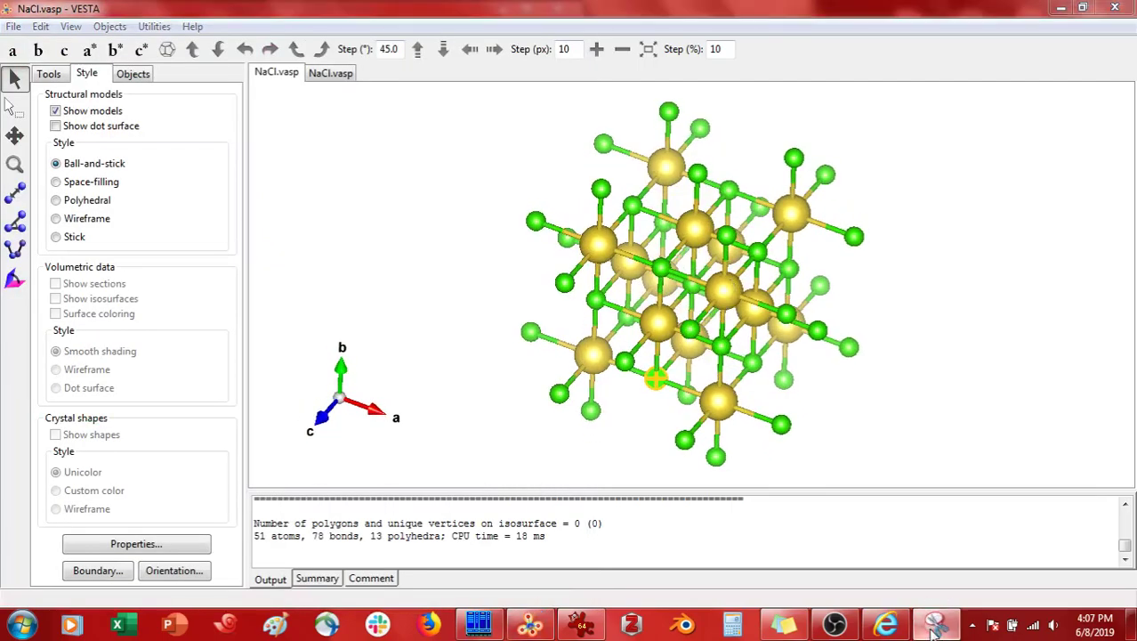
Step: Circle one green atom in red on the snip, then hide Snipping Tool
click(935, 625)
mouse_move(318, 273)
mouse_down()
mouse_move(325, 309)
mouse_move(313, 274)
mouse_up()
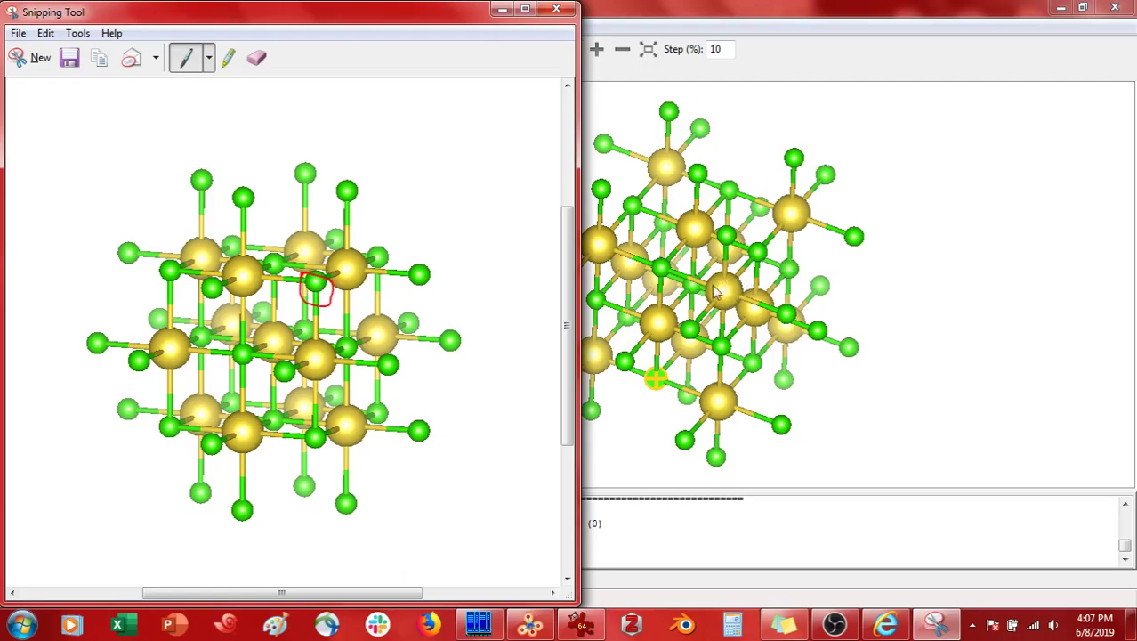
click(499, 11)
Step: Reopen NaCl.vasp in the editor and change the element line back to 'Na Cl'
click(488, 619)
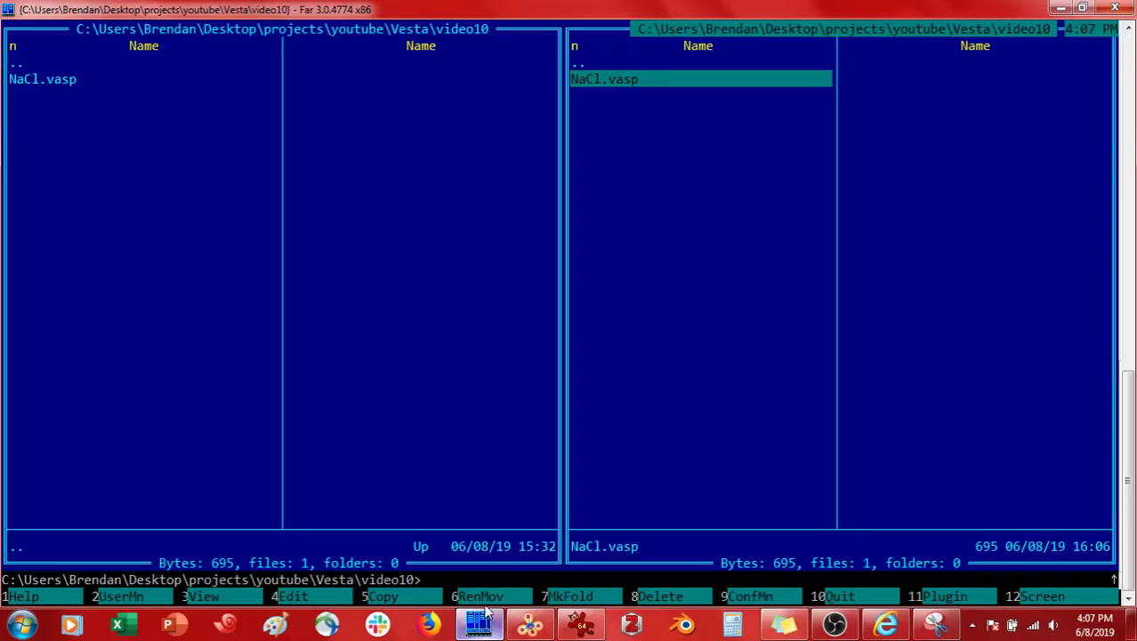
key(F4)
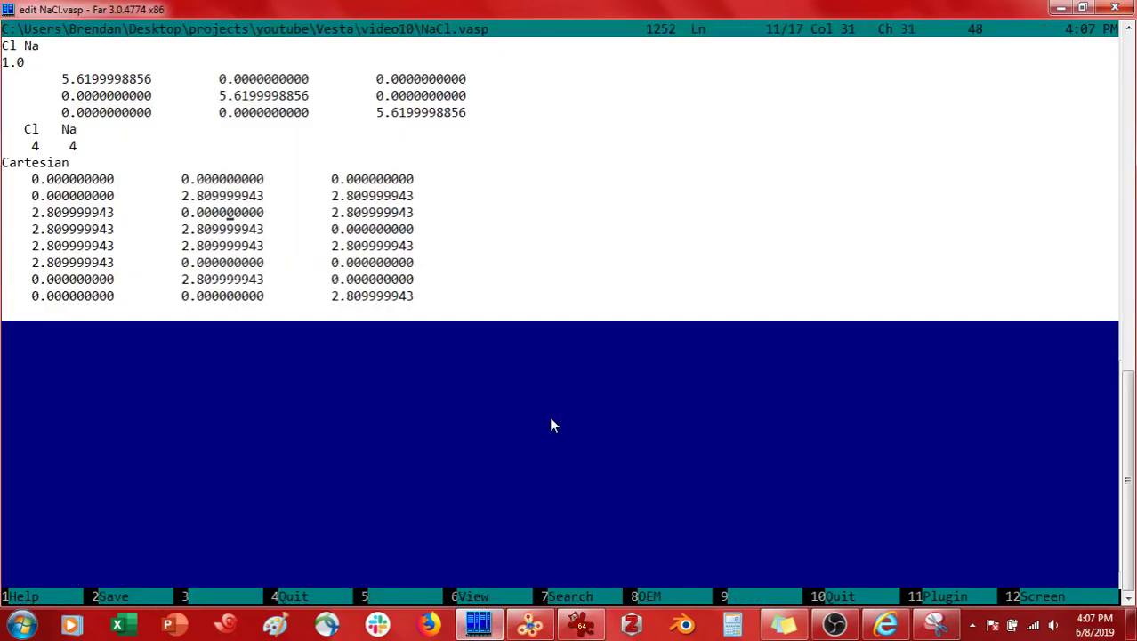
click(12, 169)
click(33, 132)
key(Delete)
key(BackSpace)
text(Na)
key(End)
key(BackSpace)
key(BackSpace)
text(Cl)
Step: Replace the first Na label with Mg and check the four coordinate rows
key(Down)
key(Left)
key(Left)
key(Left)
key(Left)
key(Left)
key(Up)
key(Left)
key(Left)
key(Delete)
key(Delete)
text(Mg)
key(Down)
key(Down)
key(Down)
key(Left)
key(Left)
key(Left)
key(Left)
key(Left)
key(shift+Down)
key(shift+Down)
key(shift+Down)
key(shift+Down)
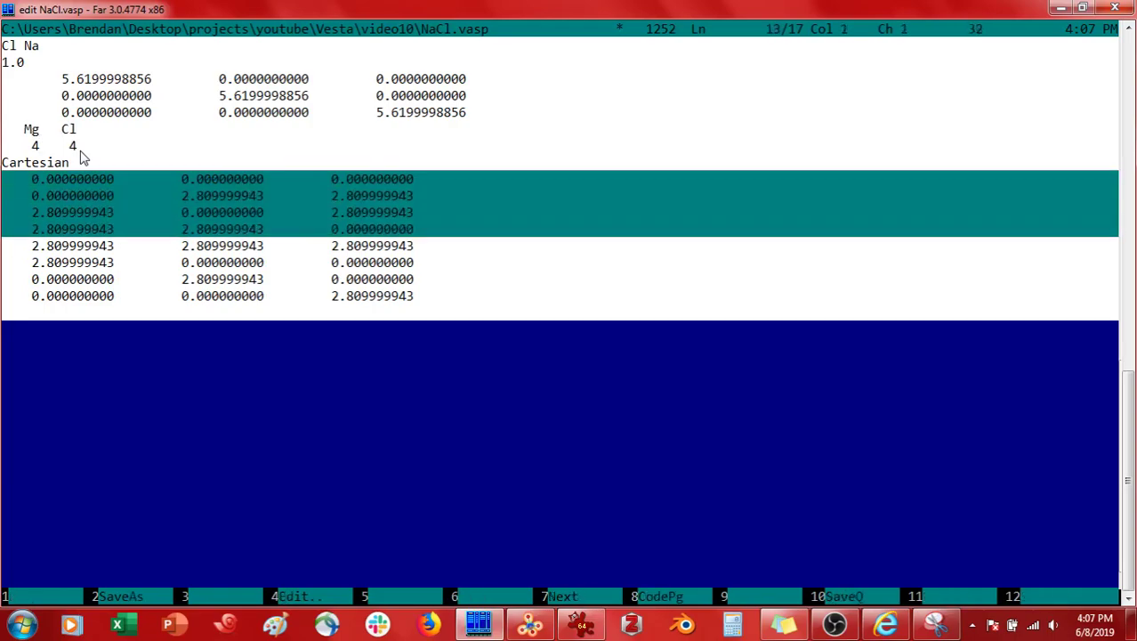
key(Up)
key(Up)
key(Up)
key(Up)
key(Up)
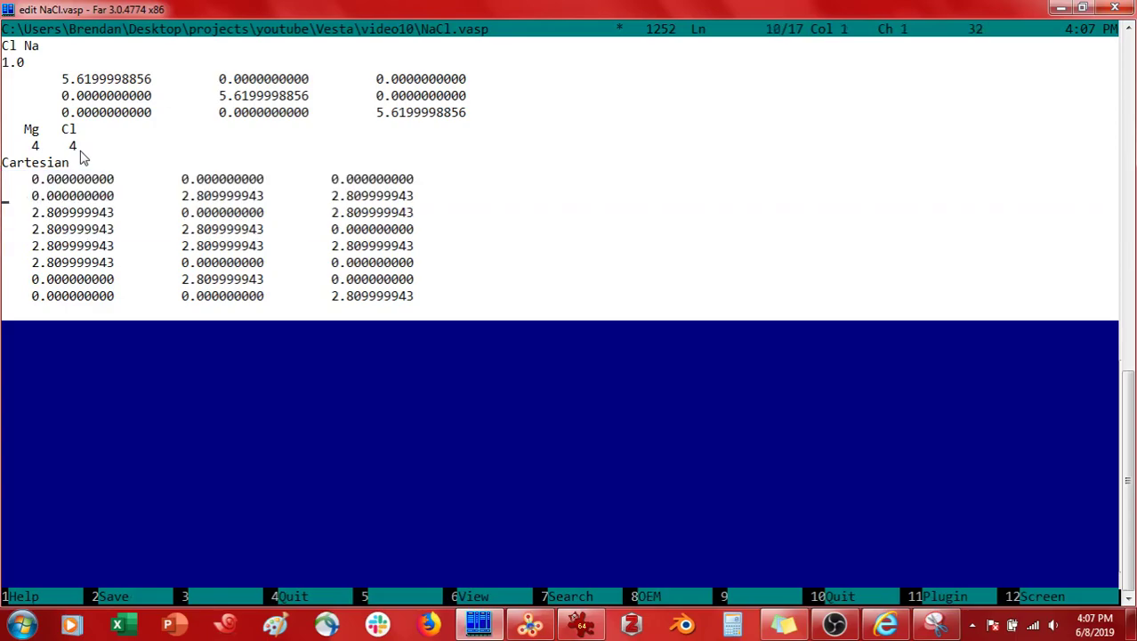
key(Right)
key(Right)
key(Right)
key(Up)
key(Up)
Step: Replace Mg with 'Na K' and start the counts line with 2 2
text(Na)
key(Delete)
key(Delete)
text(K)
key(Delete)
key(Down)
key(Left)
key(Left)
key(BackSpace)
text(2)
key(Right)
text(2)
key(Right)
key(Up)
key(Delete)
key(Down)
key(Delete)
key(Up)
Step: Set the Cl count to 2 and append Br with a count of 2
key(Down)
key(Right)
key(Delete)
text(2)
key(Up)
text(Br)
key(Down)
key(Left)
text(2)
Step: Adjust spacing so 'Na K Cl Br' lines up over counts '2 2 2 2'
key(Left)
key(Left)
key(Up)
key(Down)
key(Left)
key(Left)
key(Up)
key(Delete)
key(Left)
key(Left)
key(Right)
key(Down)
key(Left)
key(Left)
key(Left)
key(Left)
key(Left)
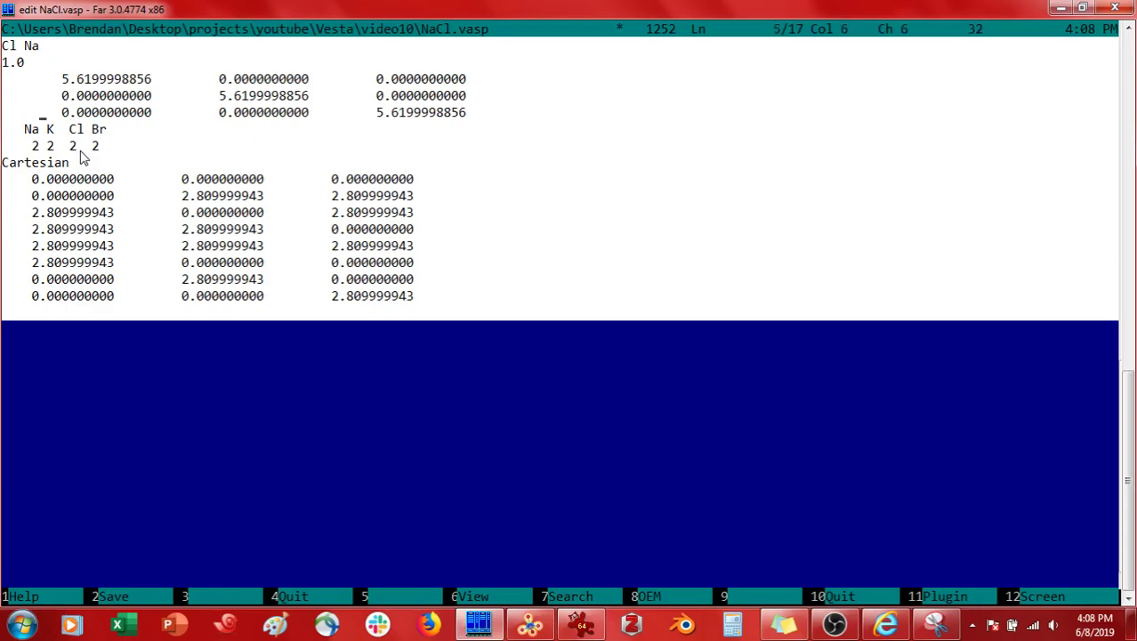
Step: Adjust the spacing before K, Cl and the counts on the species and counts lines
key(Down)
key(Right)
key(Down)
key(Down)
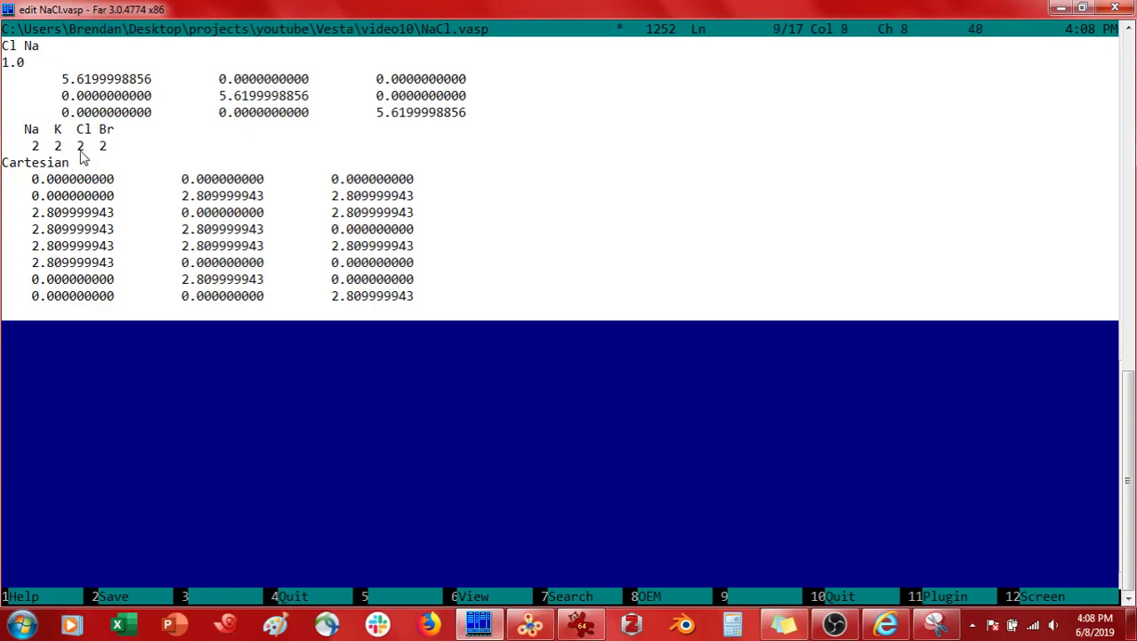
key(Up)
key(Up)
key(Right)
key(Delete)
key(Up)
key(Delete)
key(Down)
key(Up)
key(Down)
key(Down)
key(Down)
key(Left)
Step: Mark the coordinate rows pair by pair, narrow the marking to line 15, then clear it
key(shift+Down)
key(shift+Down)
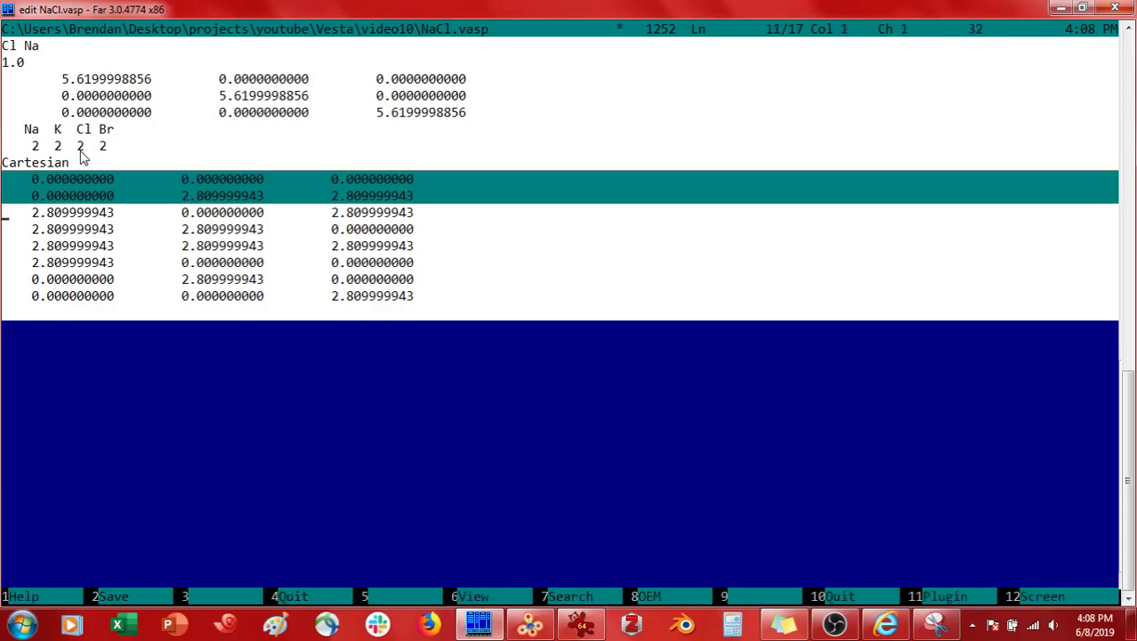
key(ctrl+u)
key(shift+Down)
key(shift+Down)
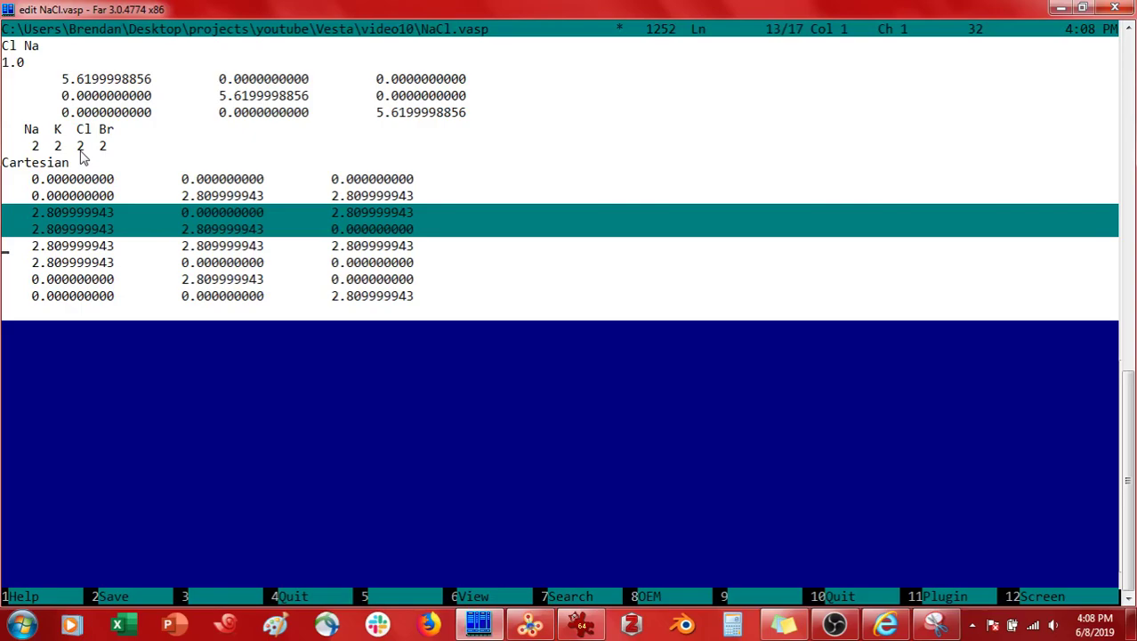
key(shift+Down)
key(shift+Down)
key(Down)
key(Down)
key(shift+Down)
key(shift+Down)
key(Down)
key(Up)
key(shift+Down)
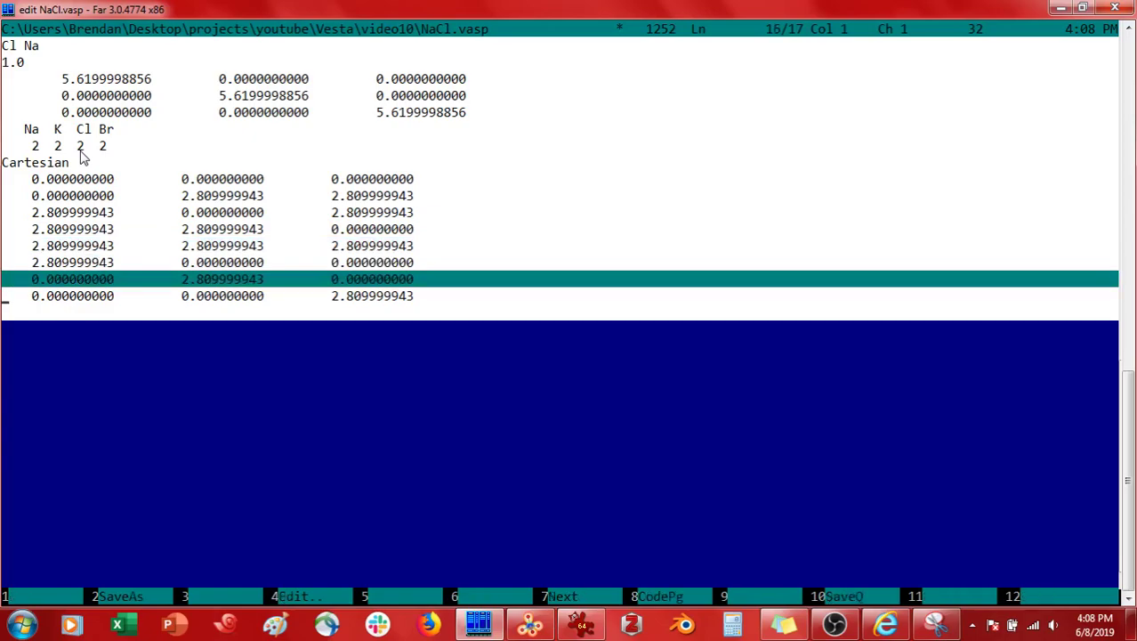
key(shift+Down)
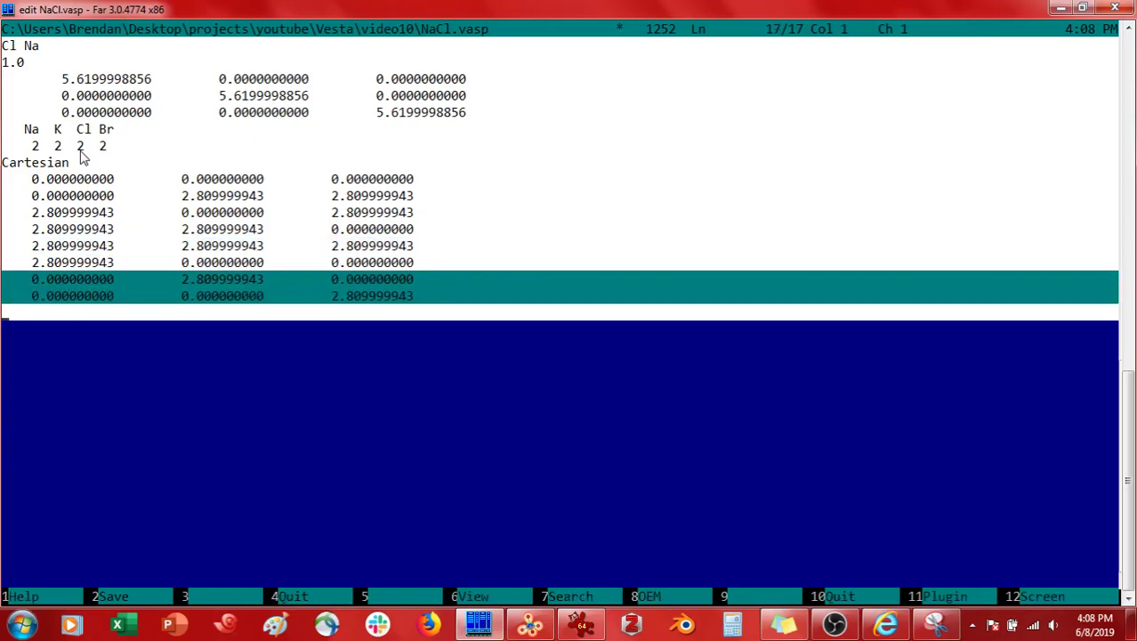
key(Up)
key(Up)
key(shift+Down)
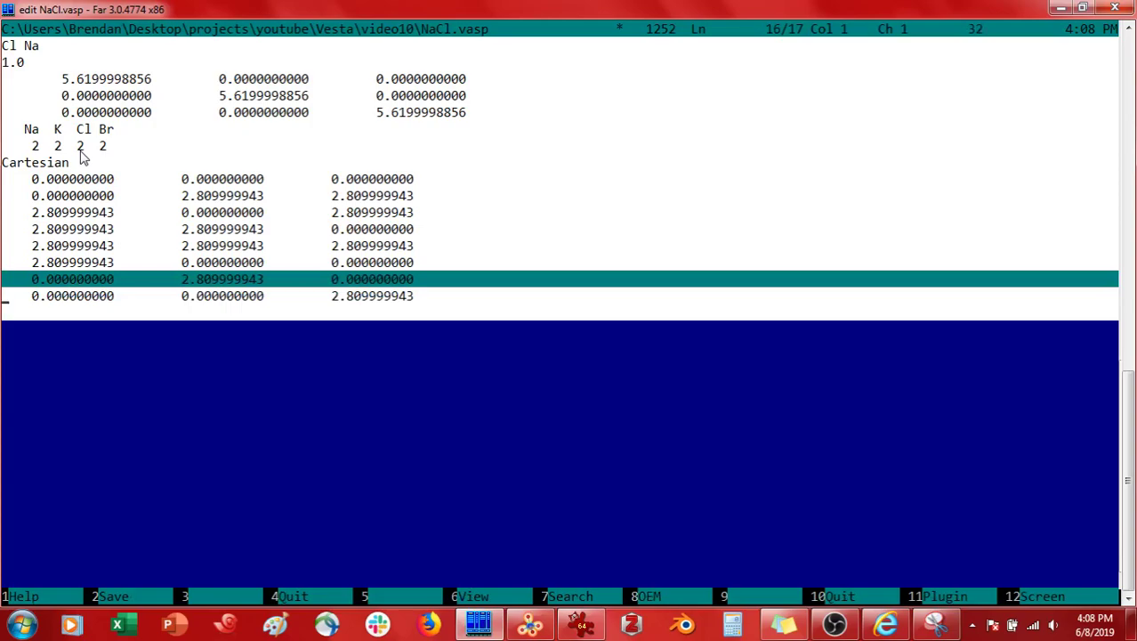
key(Up)
key(Up)
key(Up)
key(Up)
key(Up)
key(Up)
key(Up)
key(Up)
key(Up)
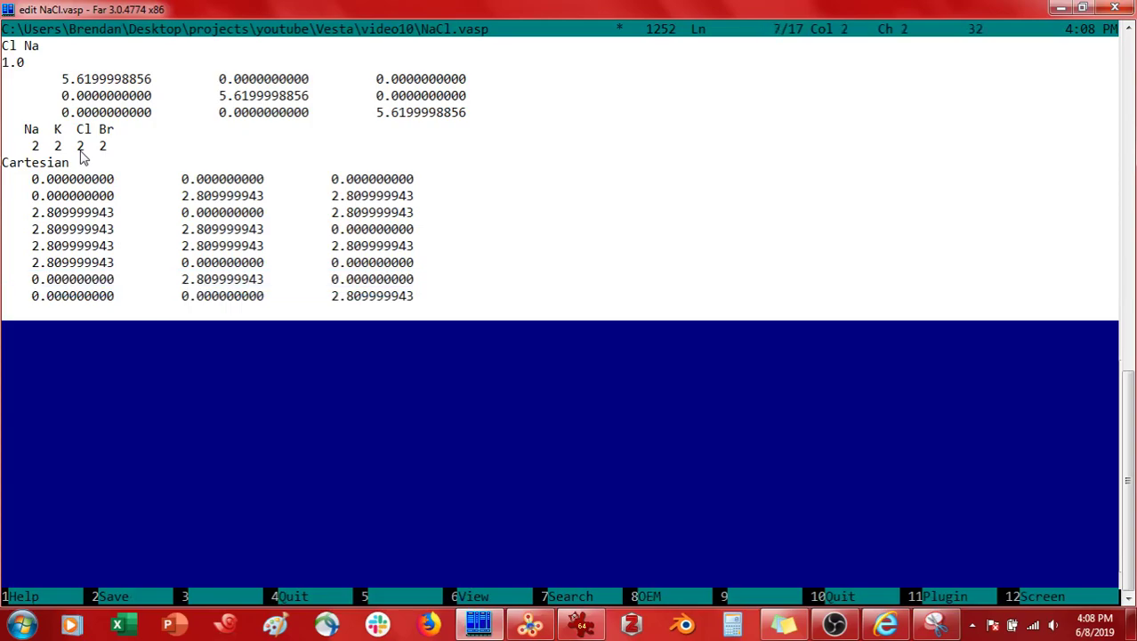
Step: Insert I before Br in the species line and change the counts to 2 2 2 1 1
click(82, 153)
key(Up)
text(I)
key(Down)
key(Delete)
text(1 1)
Step: Label the first four coordinate lines Na, Na, K and K
click(5, 181)
text(Na)
key(Down)
key(Home)
text(NA)
key(BackSpace)
text(a)
key(Down)
key(Home)
text(K)
key(Down)
key(Home)
text(K)
Step: Label the remaining coordinate lines Cl, Cl, I and Br
key(Home)
text(Cl)
key(Down)
key(Home)
text(Cl)
key(Down)
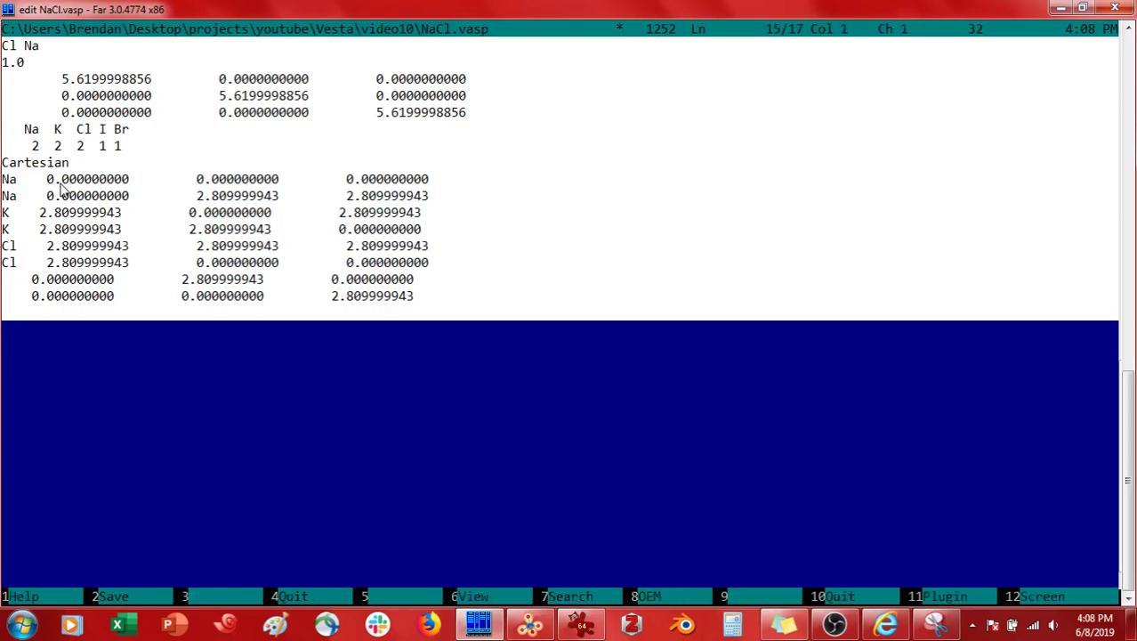
text(I)
key(Down)
text(Br)
Step: Block-select the column of element labels across all coordinate lines and delete it
key(Up)
key(Up)
key(Up)
key(Up)
key(Up)
key(Down)
key(Home)
key(Up)
key(Up)
key(Up)
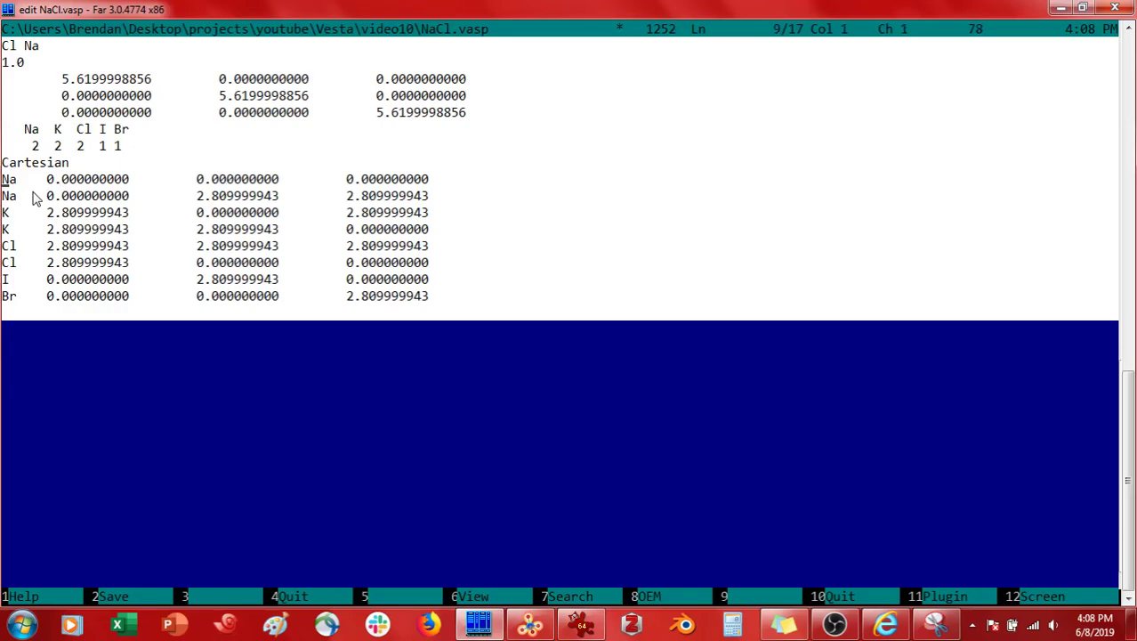
key(alt+shift+Right)
key(alt+shift+Right)
key(alt+shift+Right)
key(alt+shift+Down)
key(alt+shift+Down)
key(alt+shift+Down)
key(alt+shift+Down)
key(alt+shift+Down)
key(alt+shift+Down)
key(alt+shift+Down)
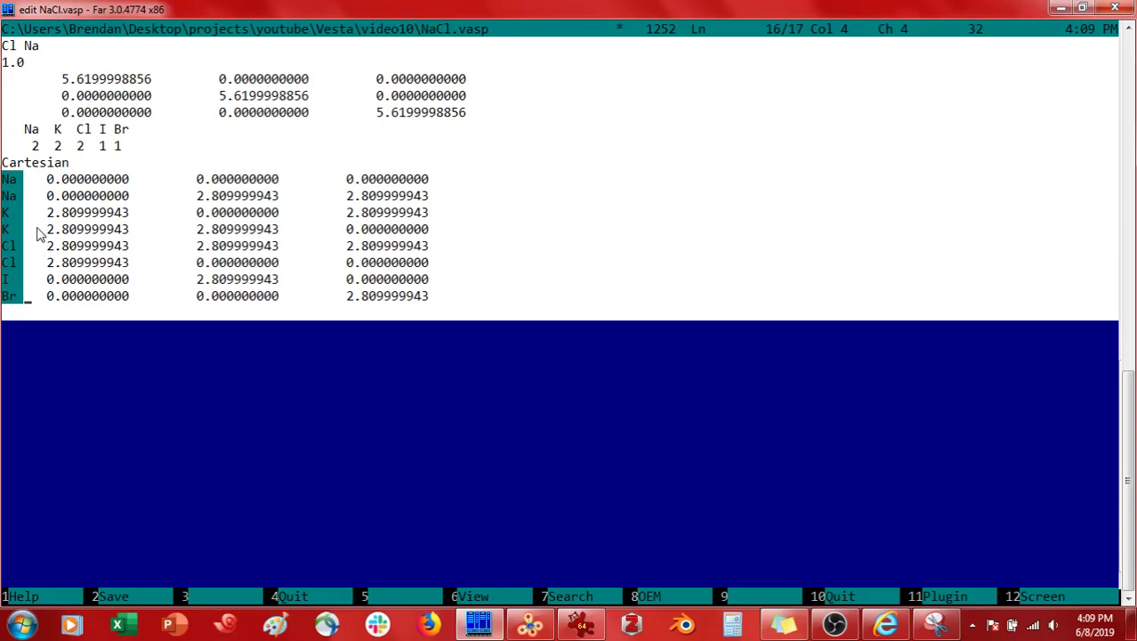
key(Delete)
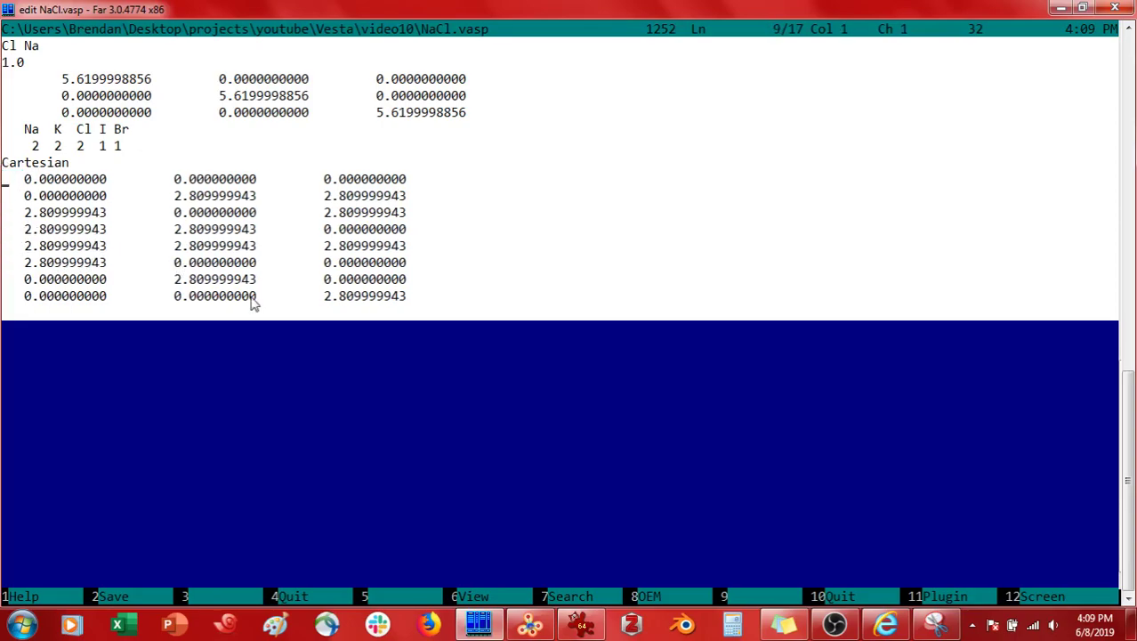
Step: Close the Far editor and open the edited NaCl.vasp in VESTA
key(F10)
click(582, 625)
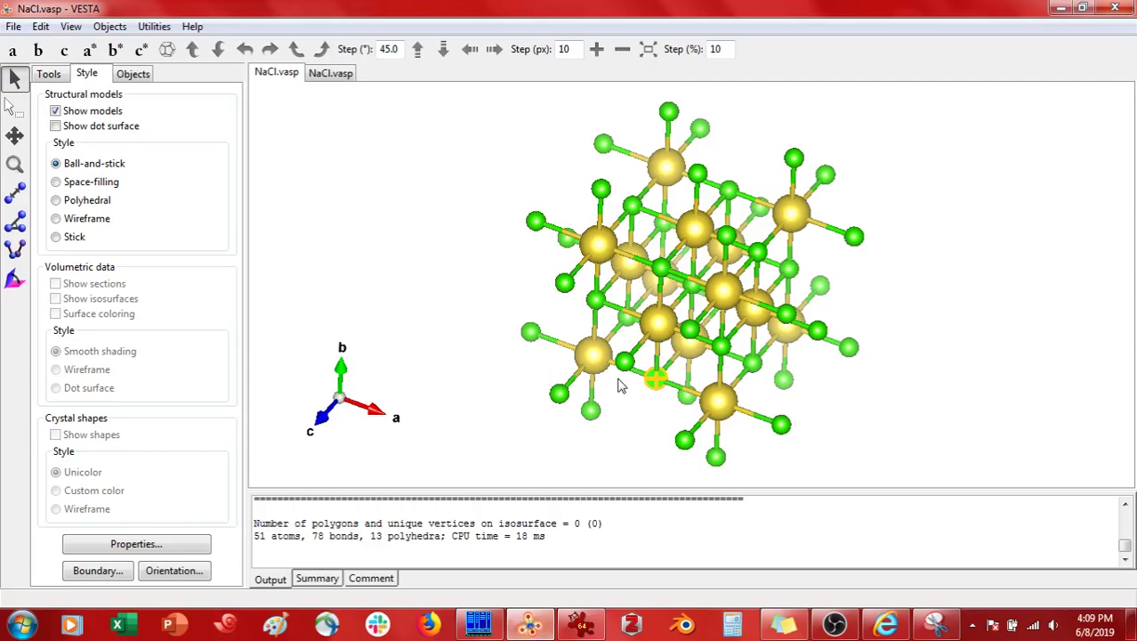
key(ctrl+o)
double_click(254, 142)
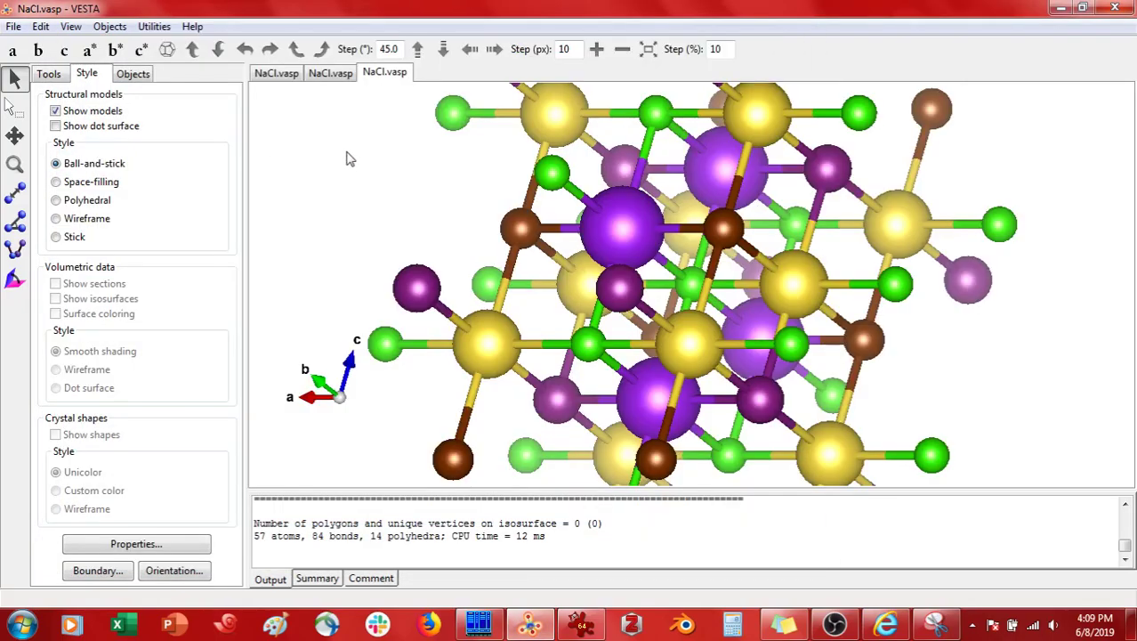
Step: Rotate the crystal and inspect a Na, a Cl and the central Br atom
drag(685, 374, 663, 328)
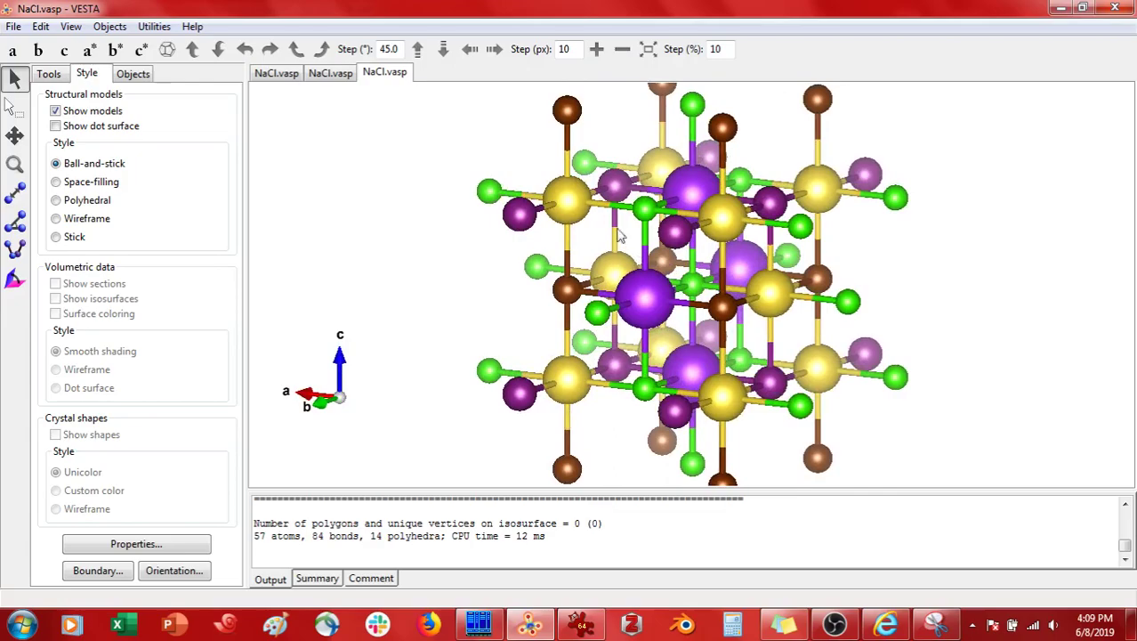
click(568, 199)
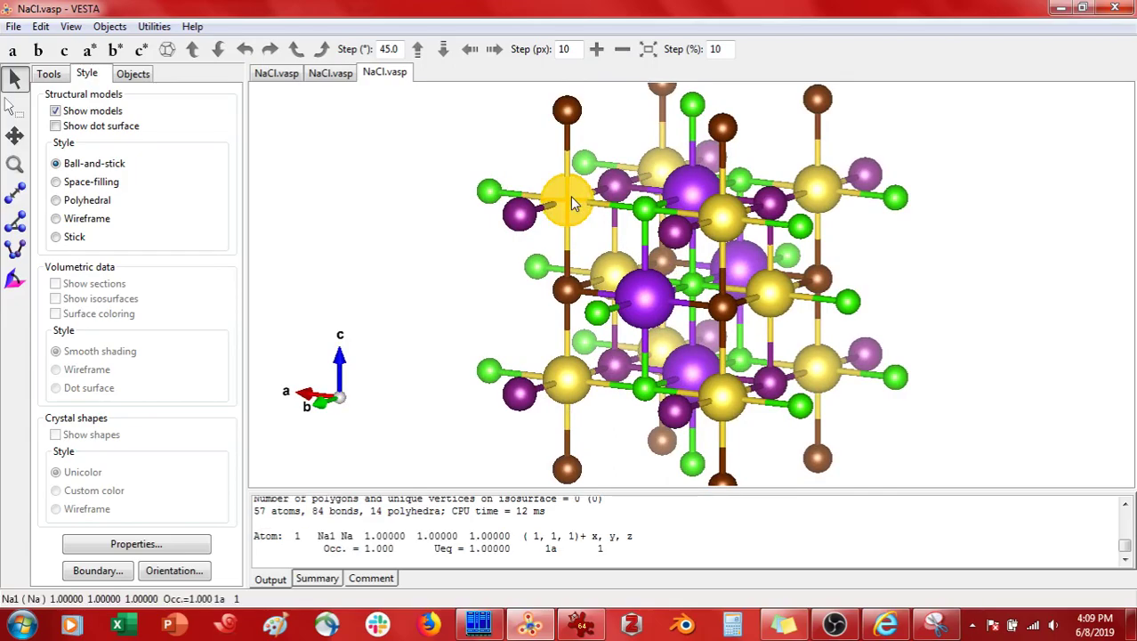
click(647, 210)
drag(647, 210, 763, 399)
click(717, 304)
click(719, 302)
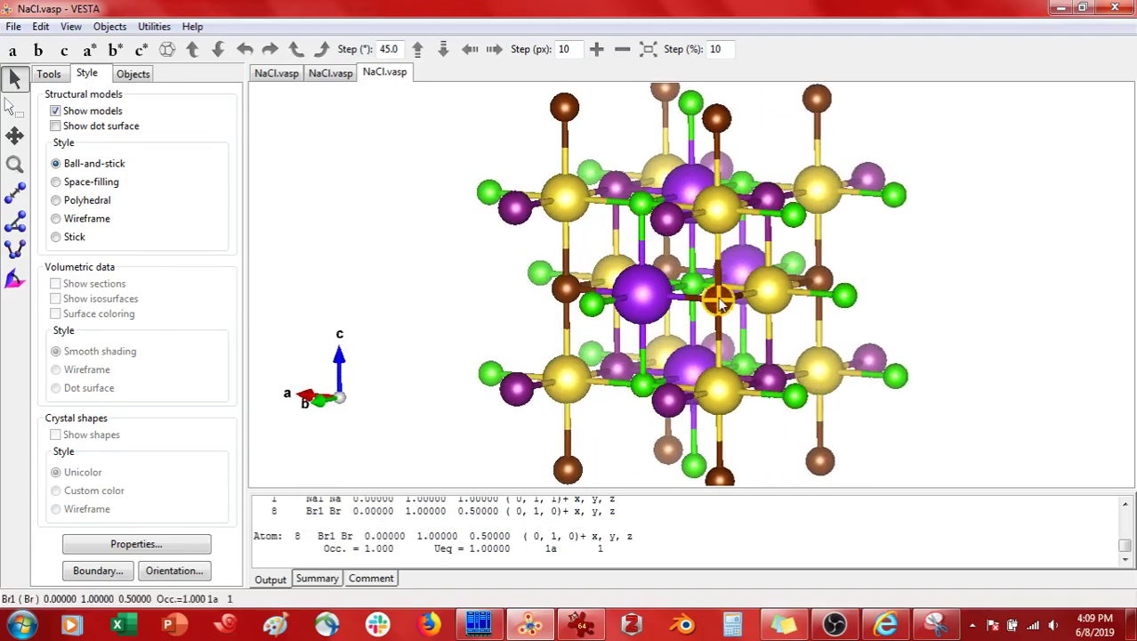
drag(719, 302, 702, 270)
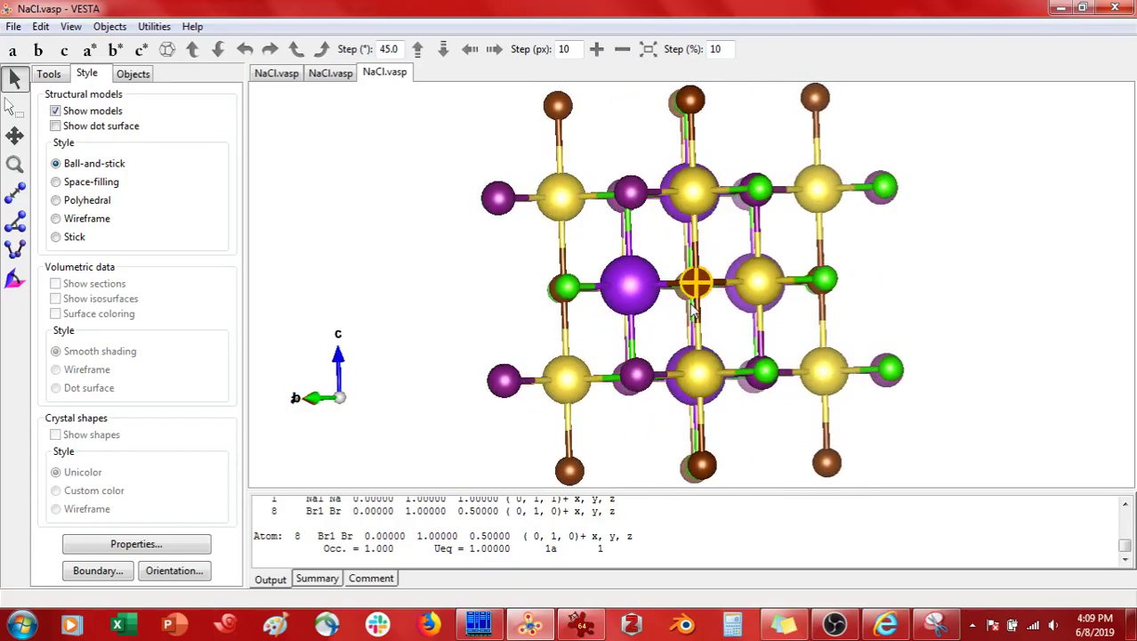
Step: Reopen NaCl.vasp in the Far Manager editor at the counts line
click(479, 625)
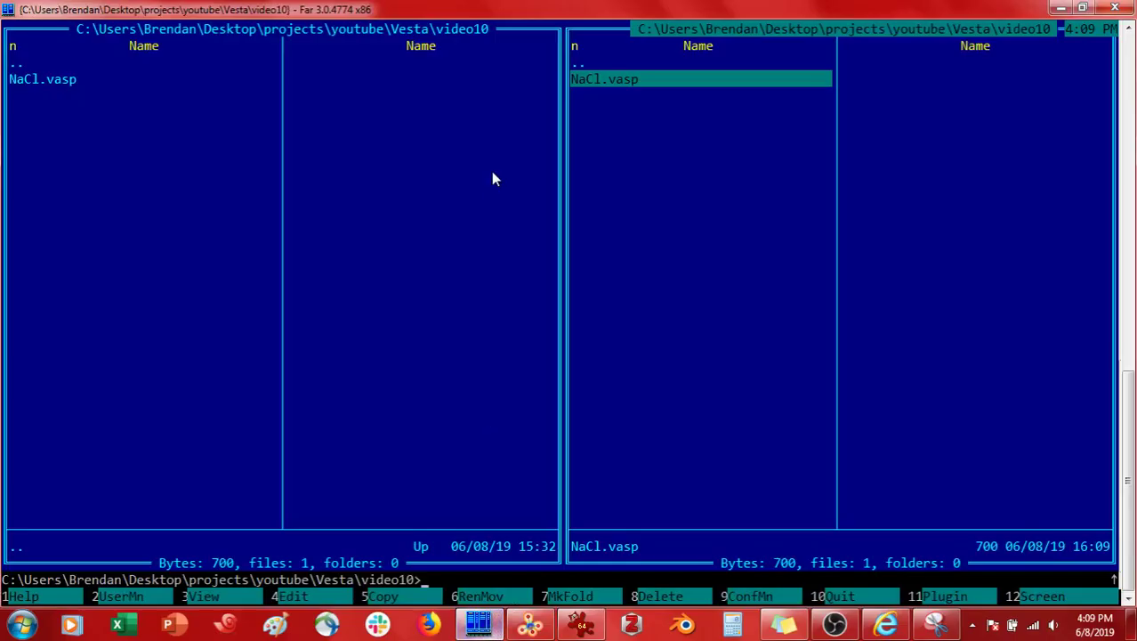
key(F4)
click(118, 147)
Step: In VESTA, inspect the I and Na2 atoms and spin the crystal, then return to Far
click(563, 629)
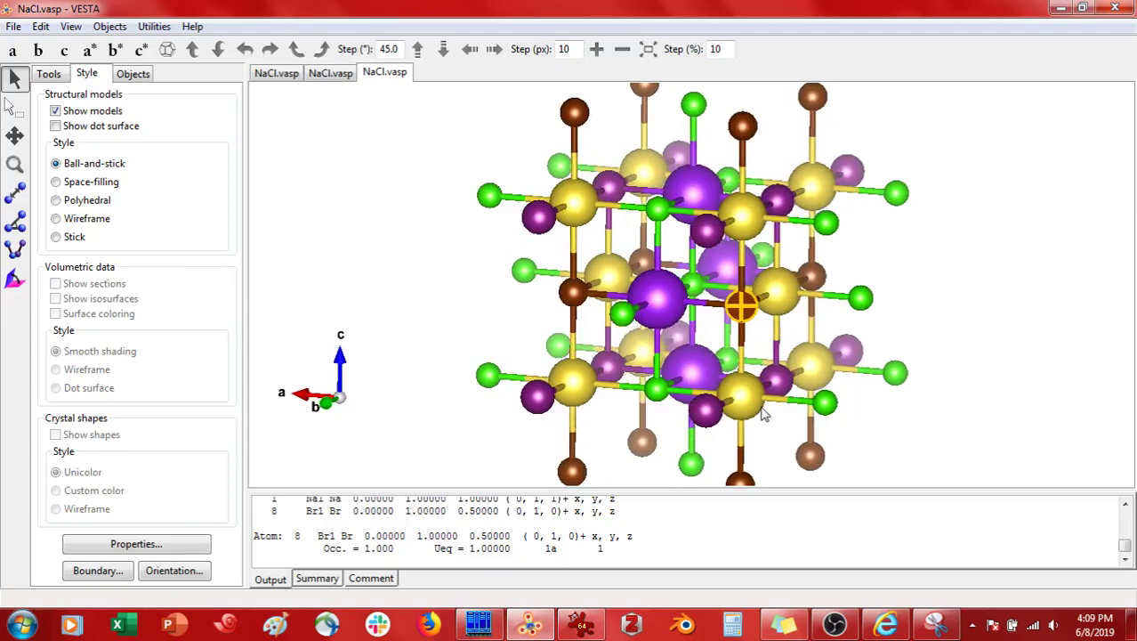
click(777, 380)
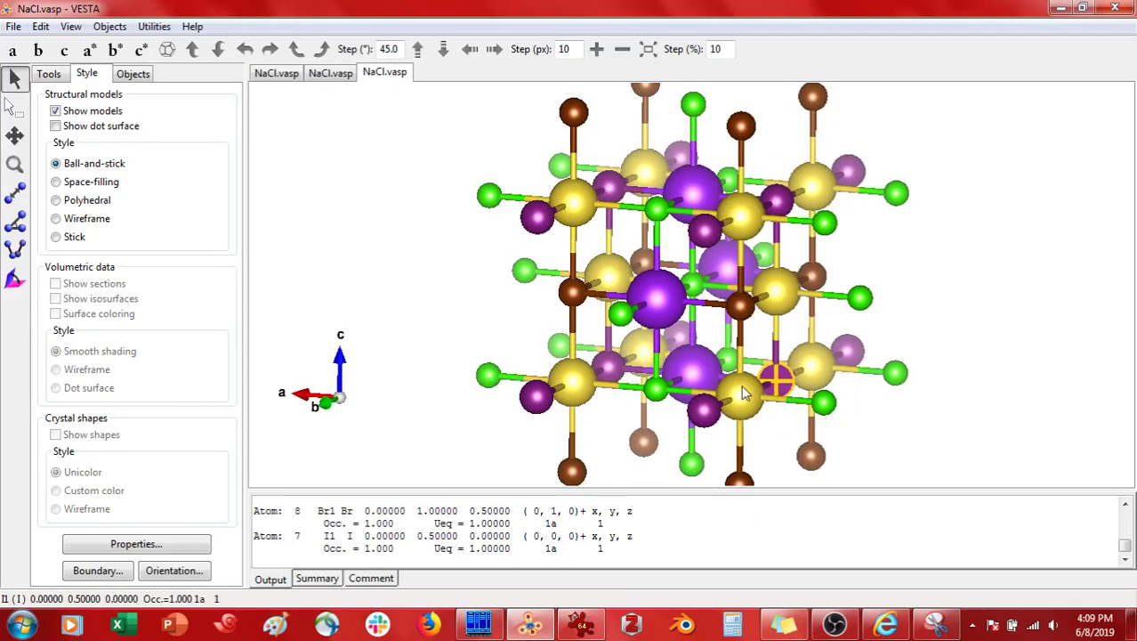
click(776, 289)
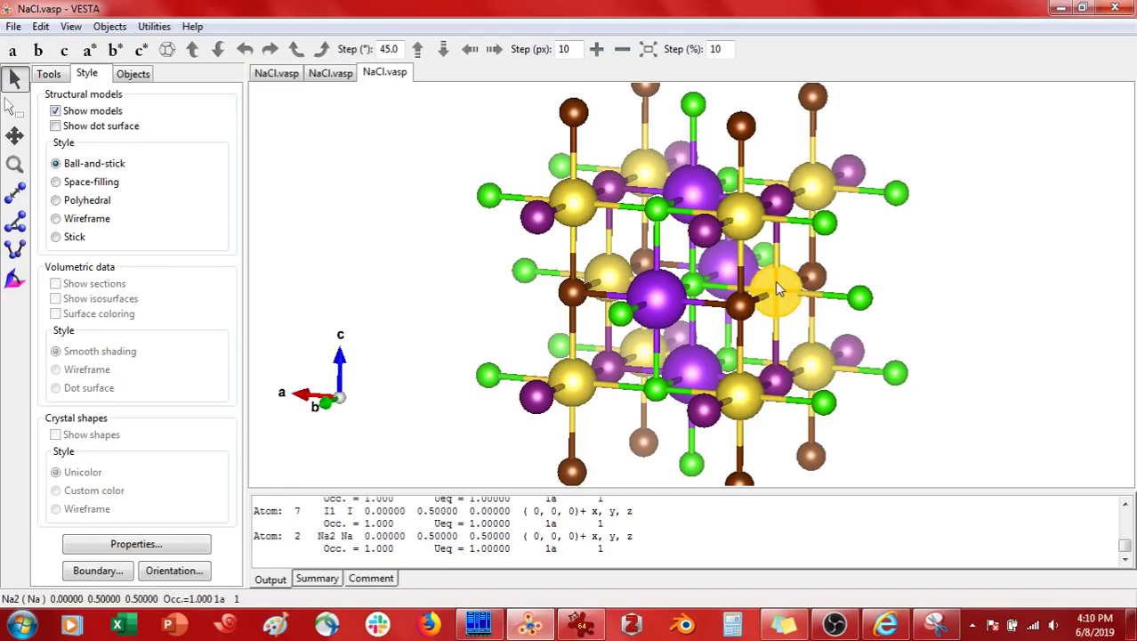
mouse_move(766, 312)
mouse_down()
mouse_move(708, 323)
mouse_move(752, 316)
mouse_up()
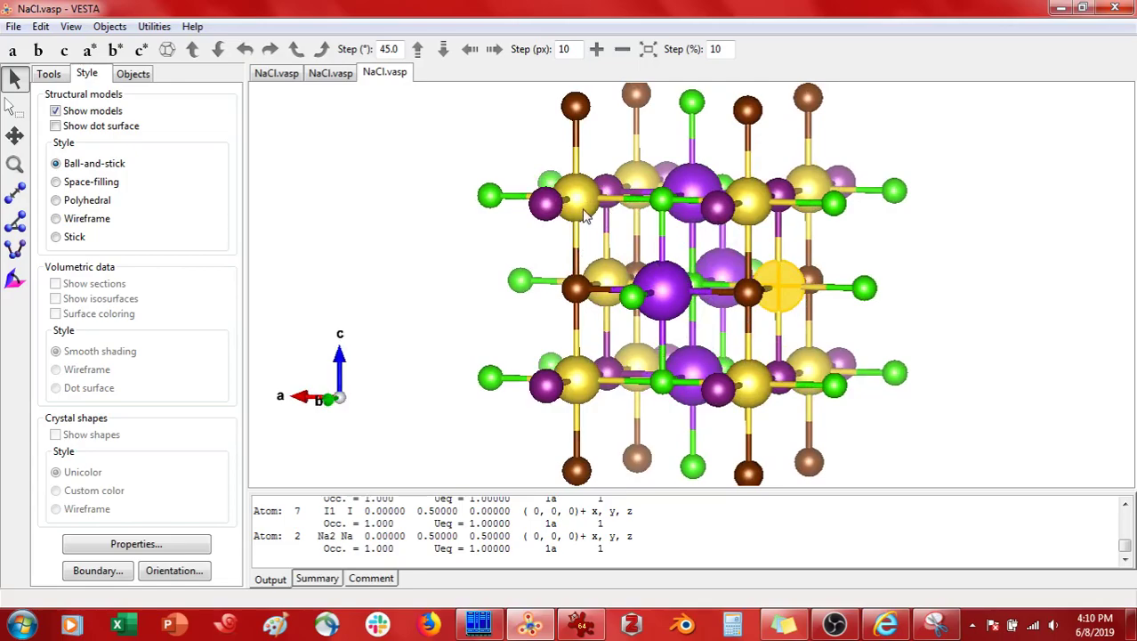
click(479, 625)
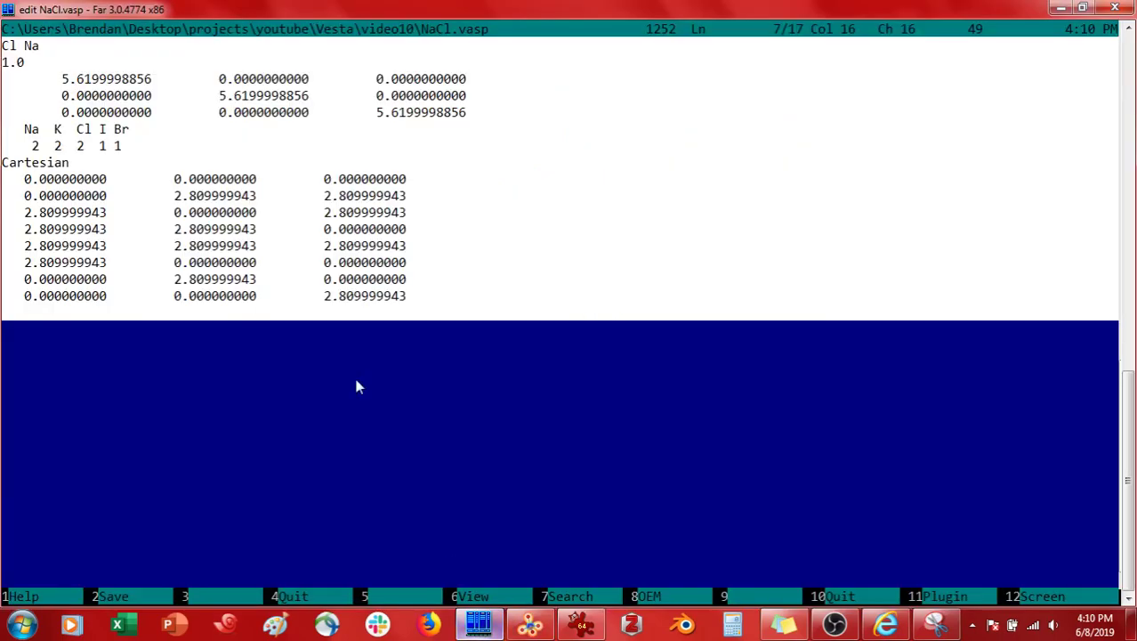
click(530, 625)
drag(623, 431, 611, 378)
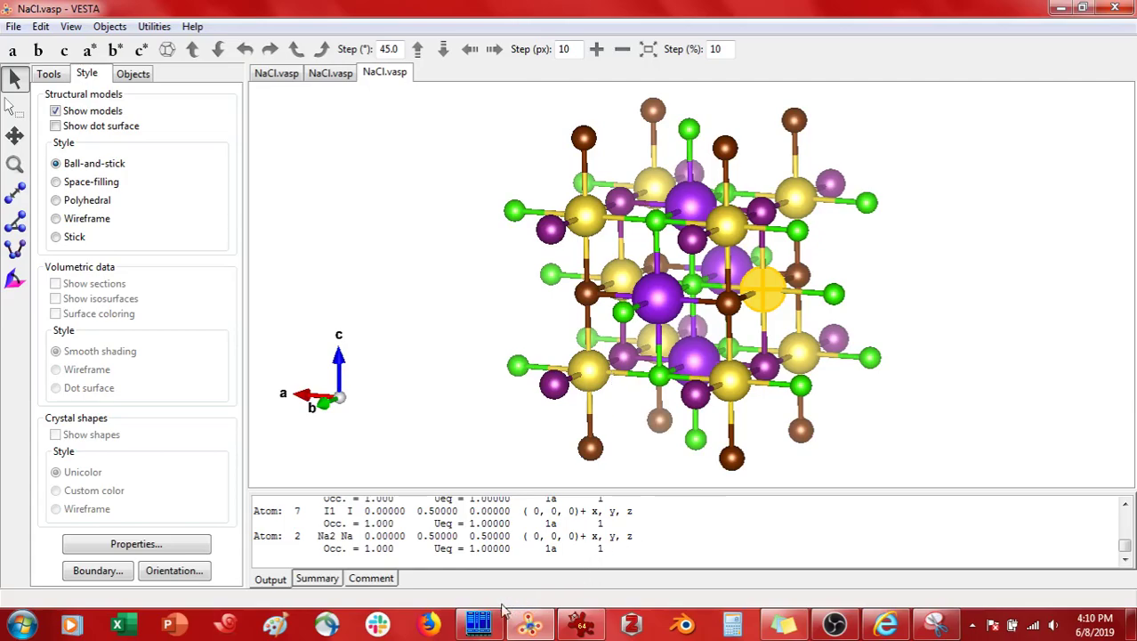
click(478, 626)
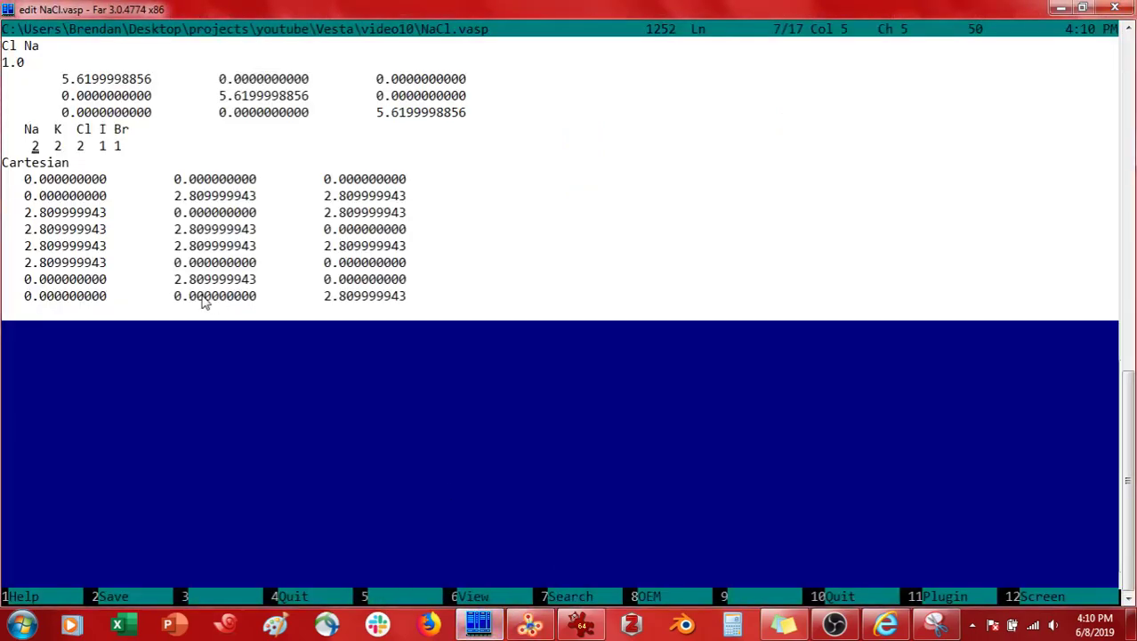
key(Up)
key(Down)
key(Left)
key(Left)
key(Down)
key(Left)
Step: Retype Na on the species line and copy the element names line
key(Right)
key(Up)
key(Right)
key(Right)
key(Right)
key(BackSpace)
key(BackSpace)
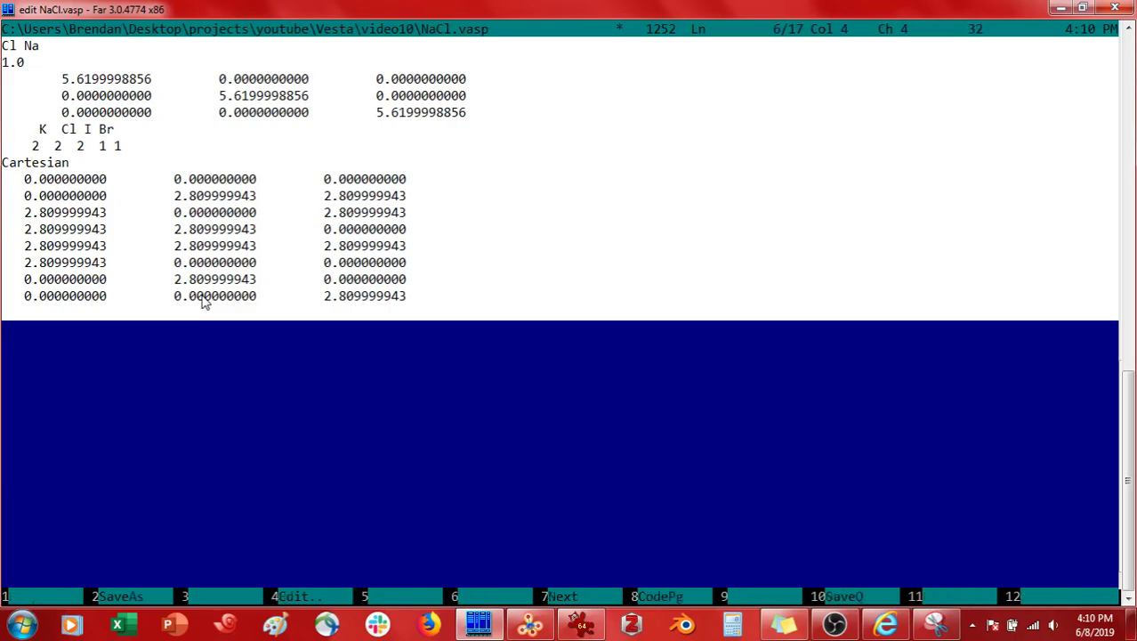
text(Na)
key(shift+Left)
key(shift+Left)
key(Home)
key(shift+Down)
key(ctrl+c)
key(Up)
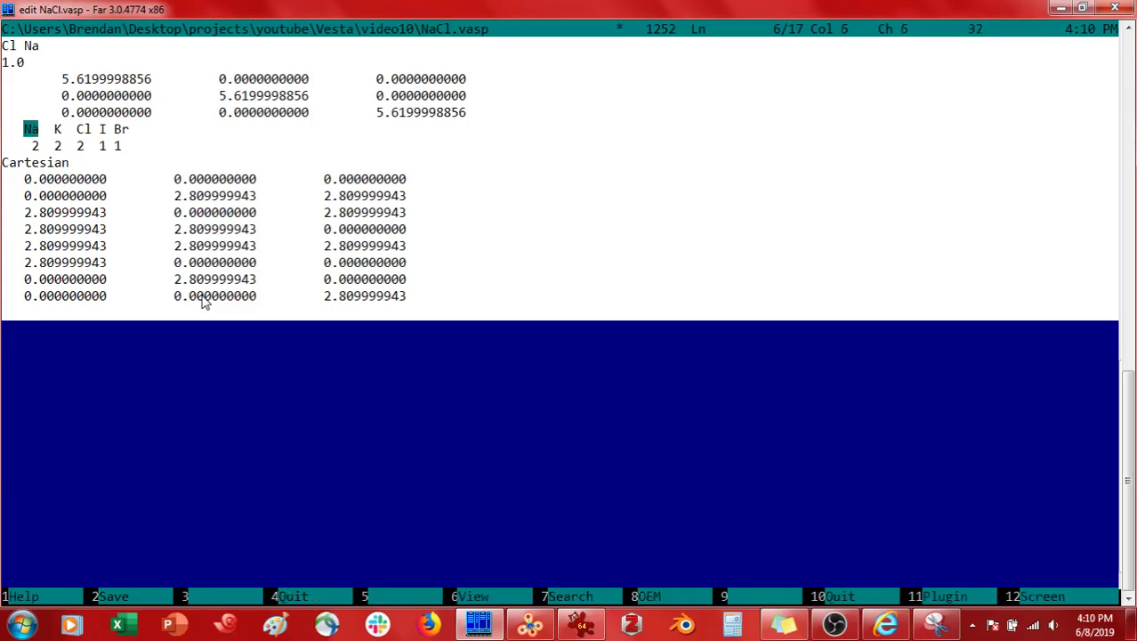
key(Down)
key(Down)
key(Down)
key(Left)
key(Home)
key(shift+Down)
key(shift+Down)
key(shift+Down)
key(shift+Down)
key(shift+Down)
key(shift+Down)
key(shift+Down)
key(shift+Down)
key(Up)
key(Up)
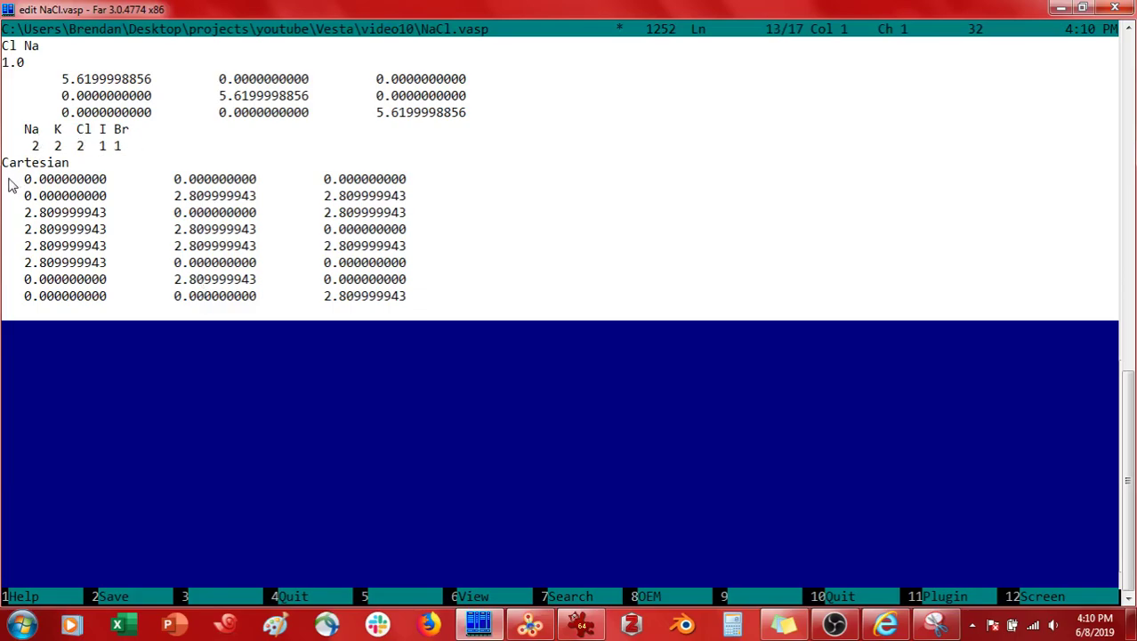
Step: Label the first four coordinate lines Na, Na, K and K
text(Na)
key(Down)
key(Home)
text(Na)
key(Down)
key(Home)
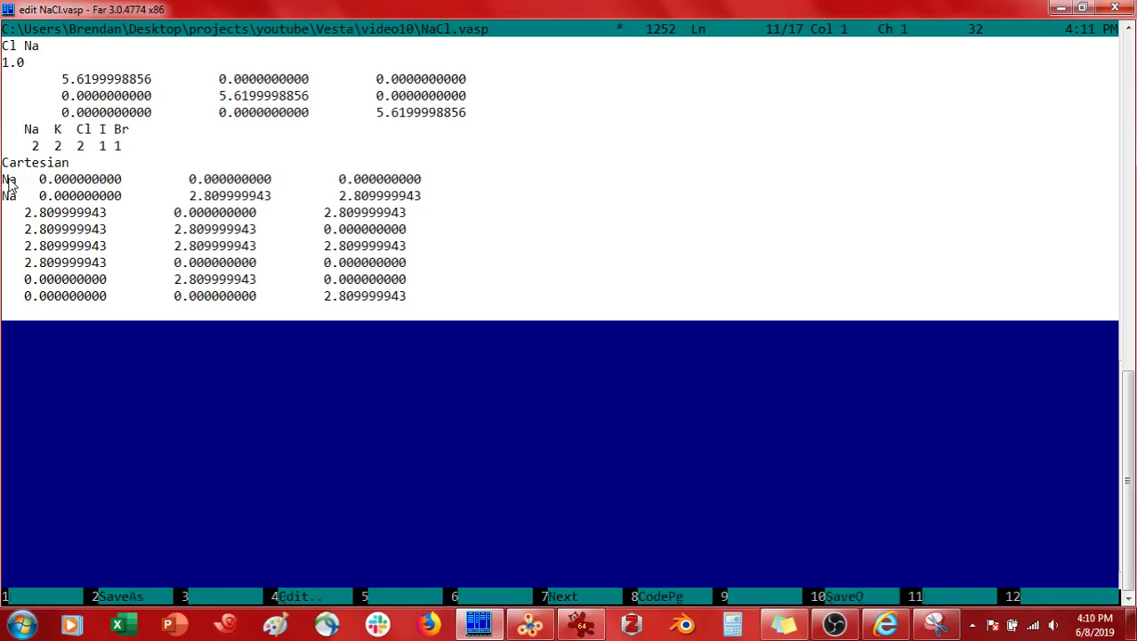
text(K)
key(Down)
key(Home)
text(K)
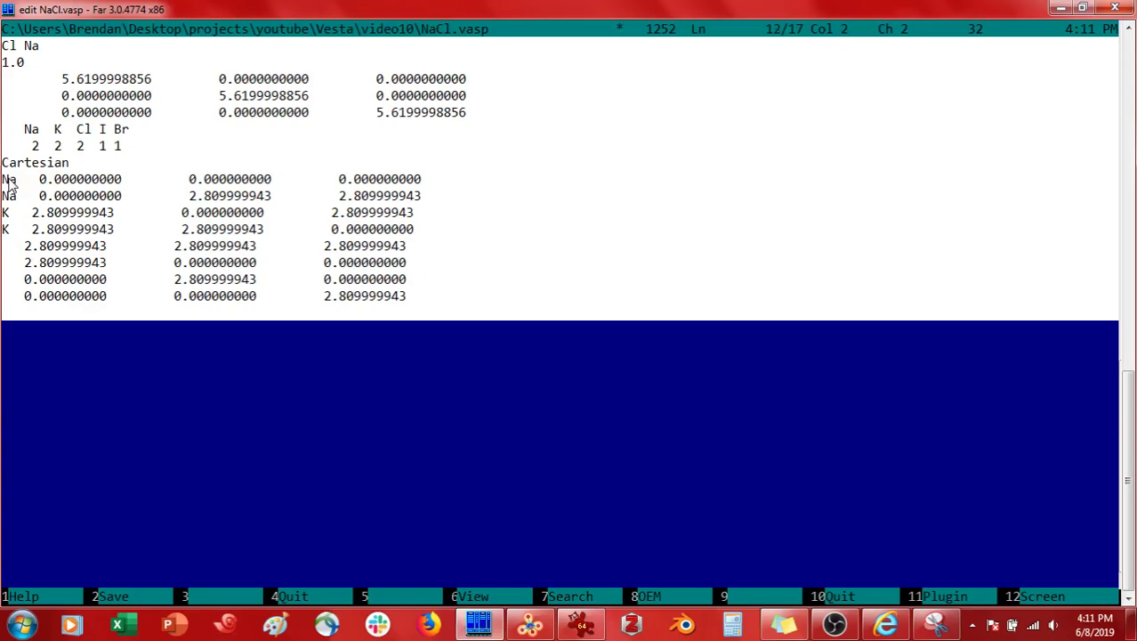
Step: Delete the K labels from coordinate lines 11 and 12
key(Left)
key(Delete)
key(Up)
key(Delete)
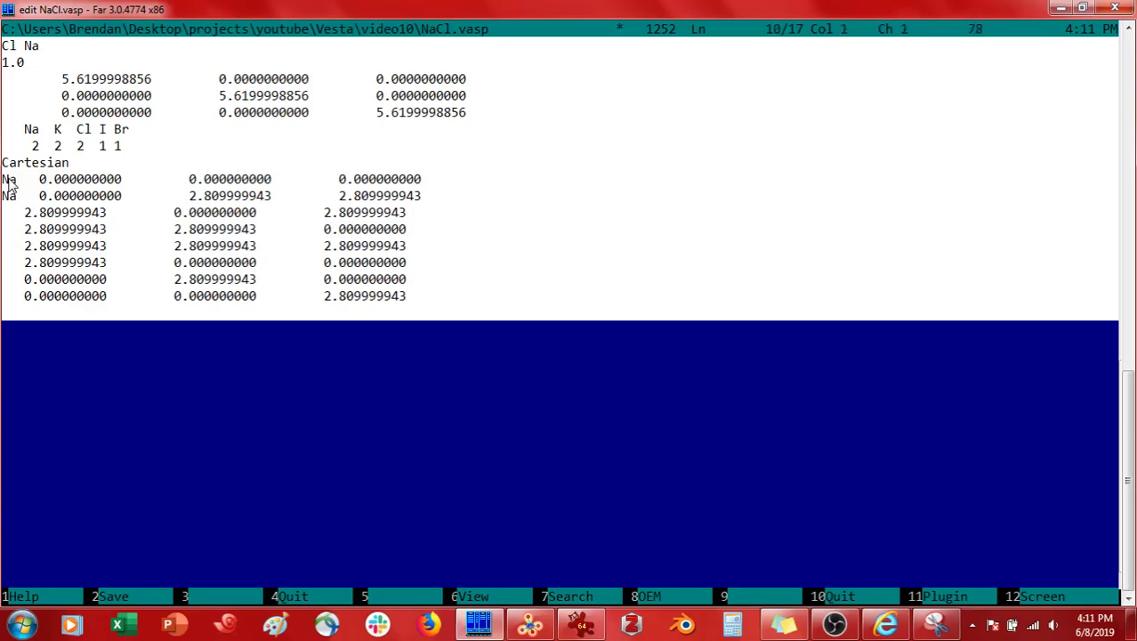
key(Up)
Step: Delete the Na labels from the first two coordinate lines
key(Up)
key(Right)
key(Left)
key(Delete)
key(Delete)
key(Down)
key(Delete)
key(Delete)
key(Up)
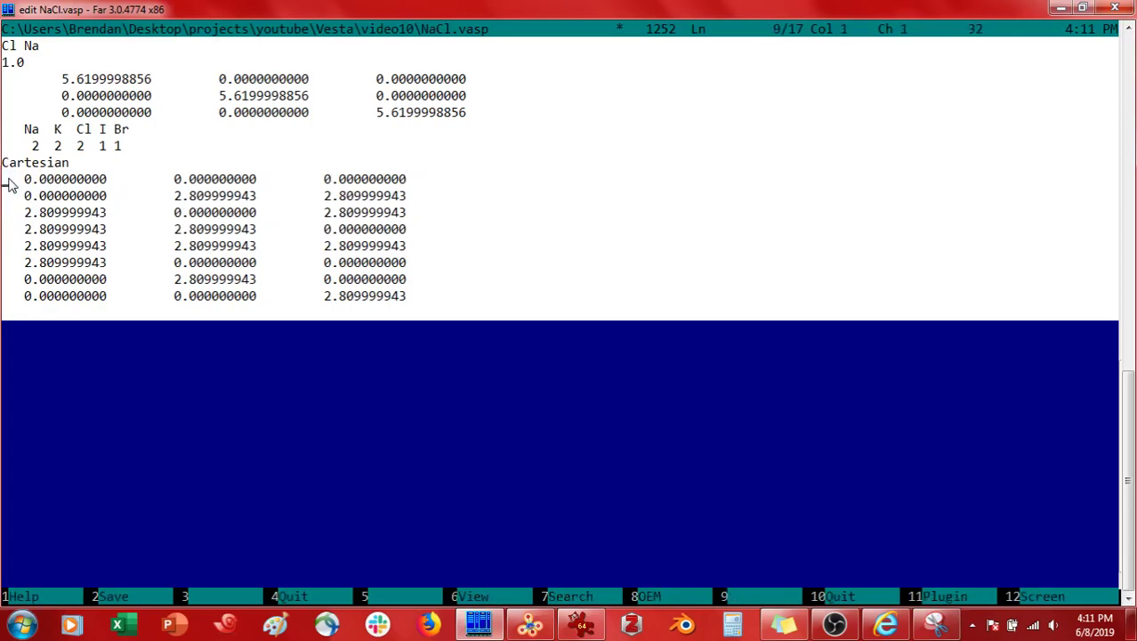